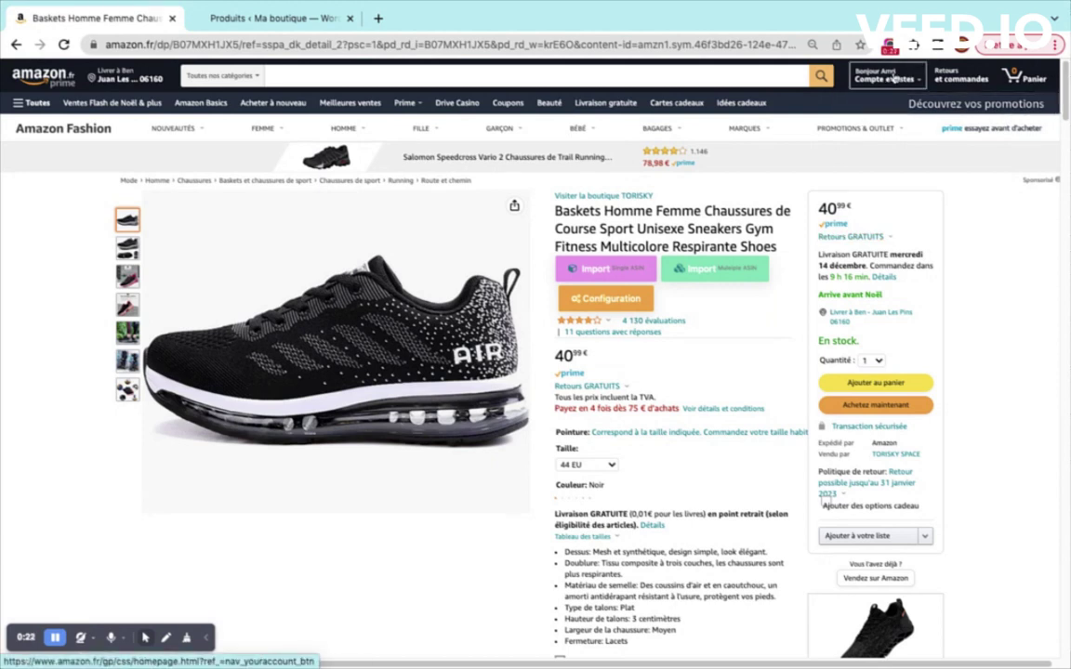
Step: Check the browser's extensions list and reload the Amazon sneaker product page
click(914, 44)
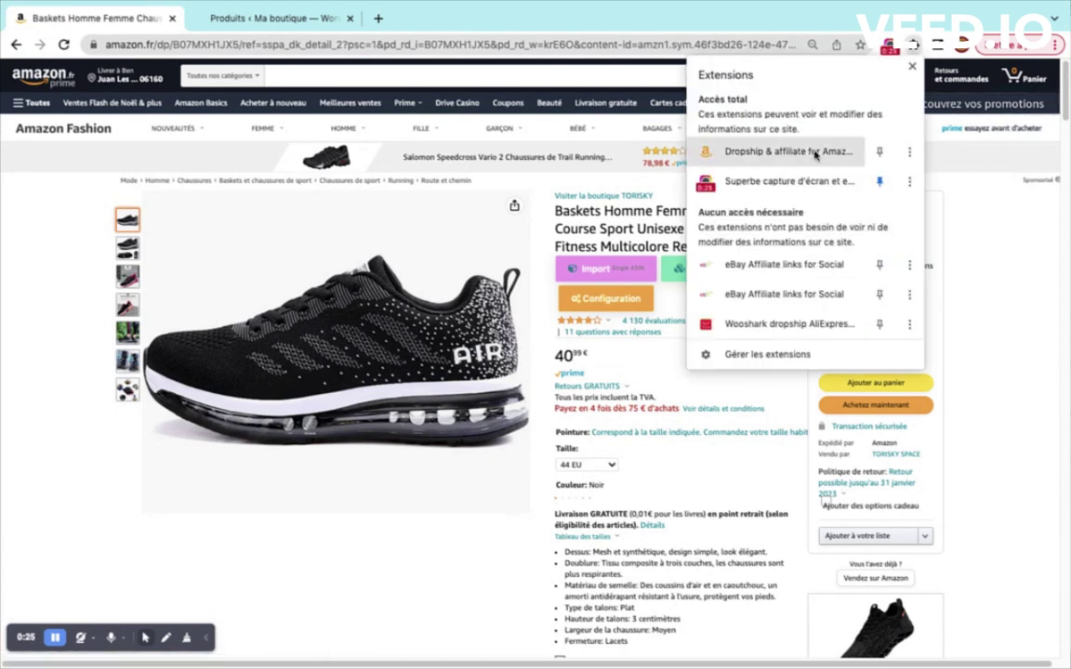
click(656, 487)
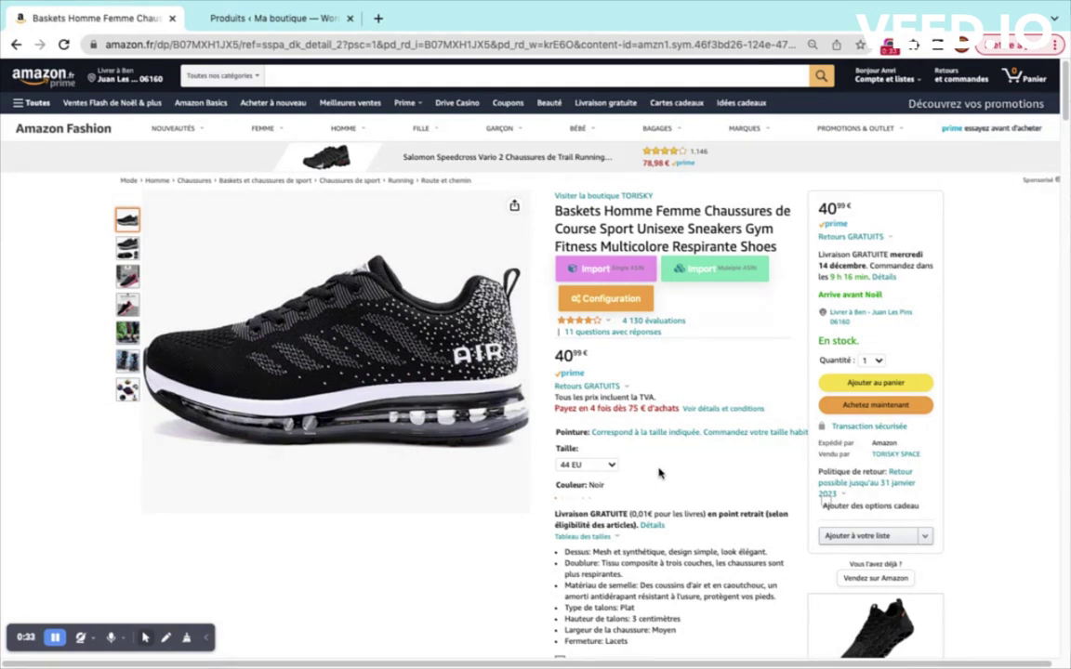
click(914, 43)
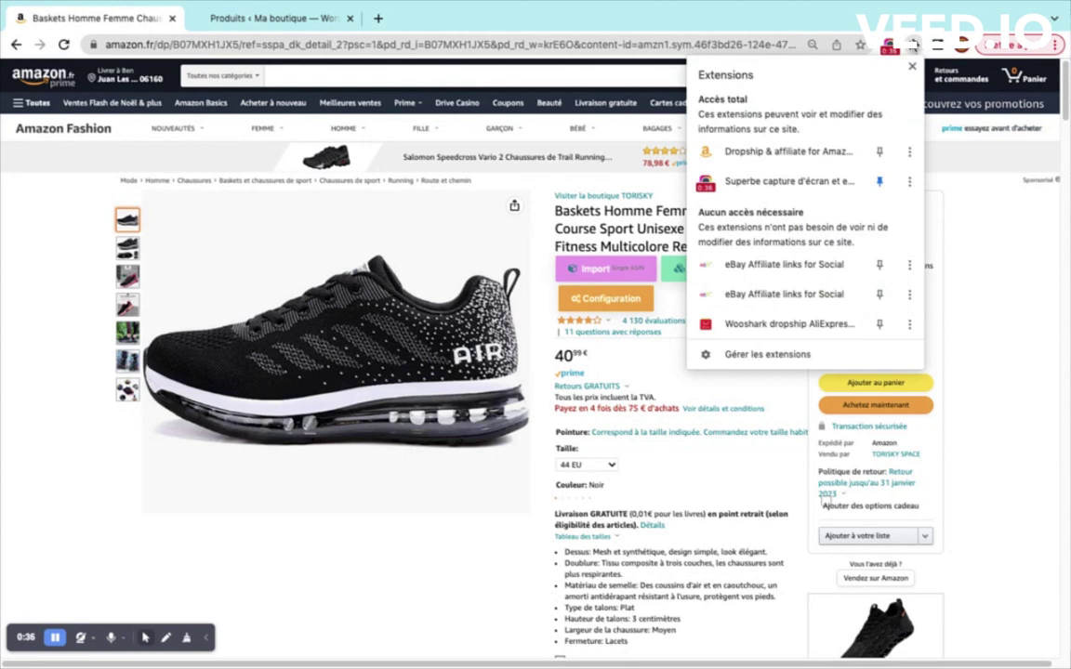
click(795, 12)
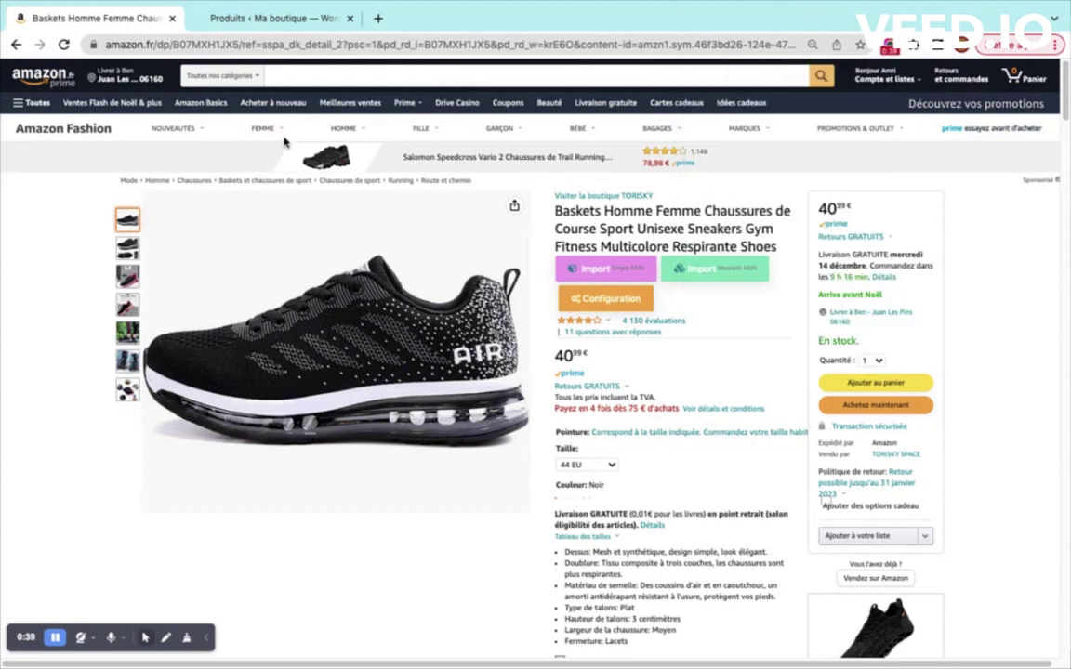
click(62, 44)
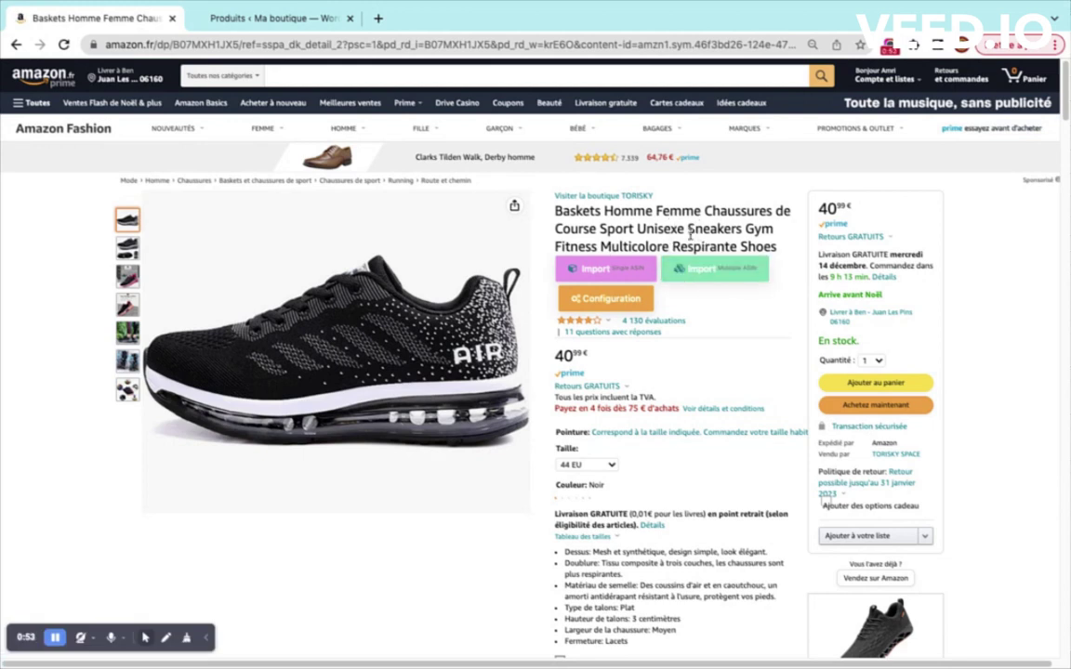
Step: Check the stored affiliate id in the extension's configuration settings, then return to Amazon
click(618, 307)
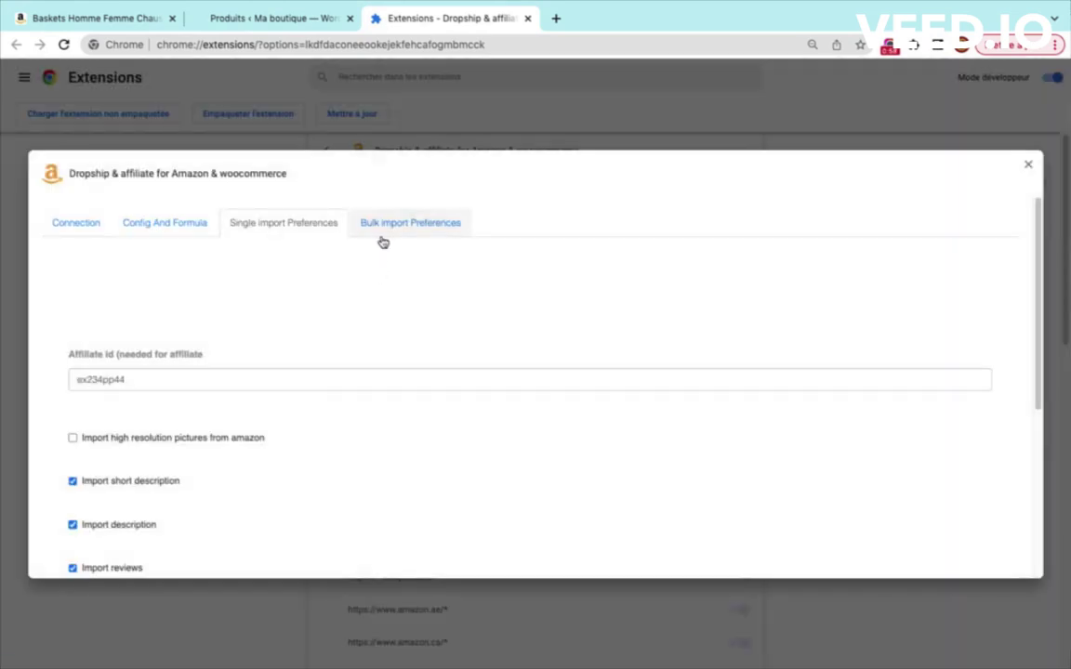
double_click(134, 379)
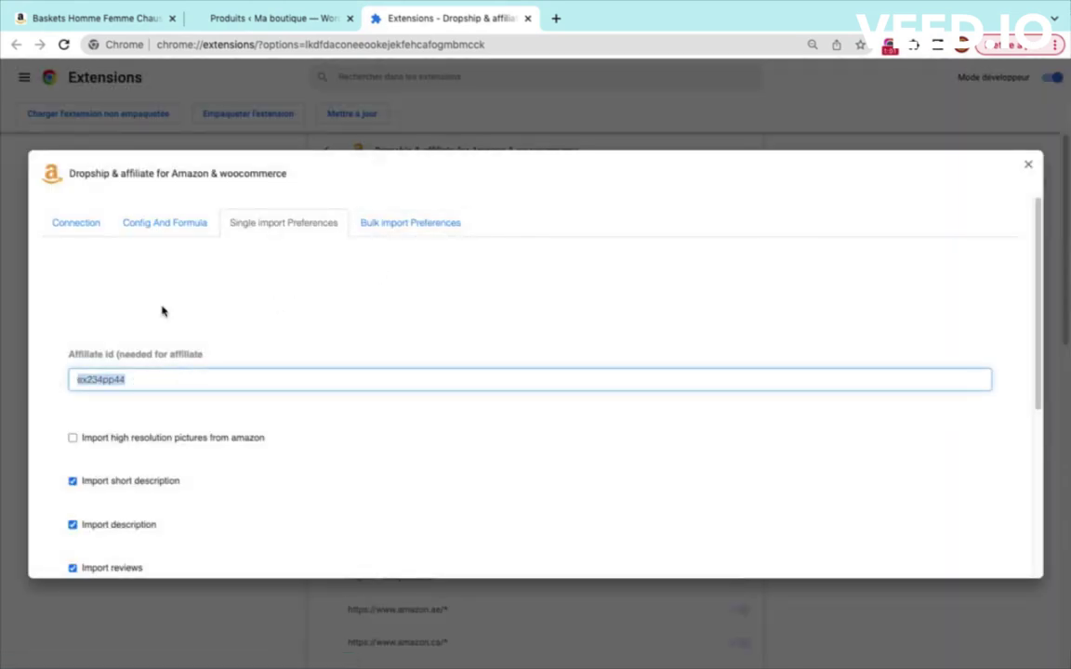
click(528, 18)
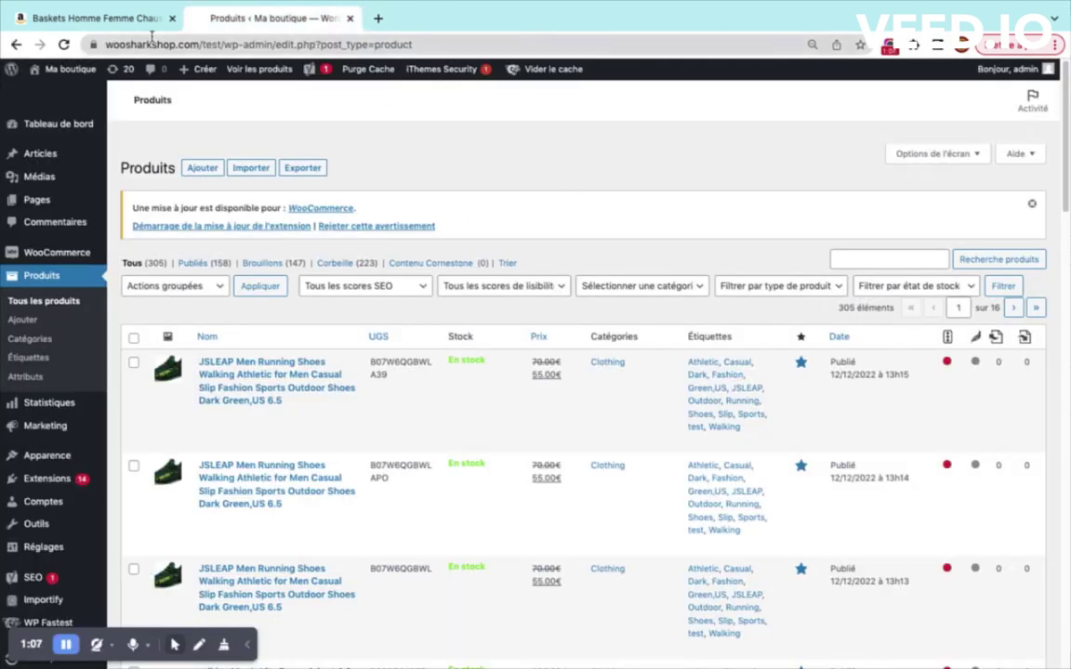
click(149, 19)
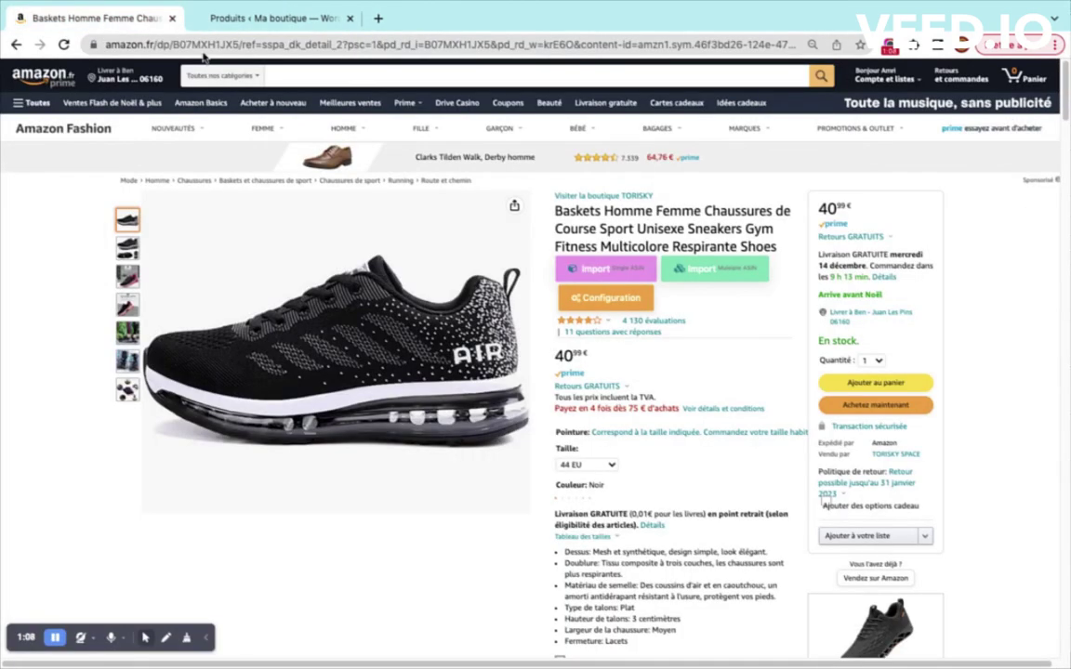
Step: Start the multiple-ASIN import and load the next 20 sneaker variations
click(720, 278)
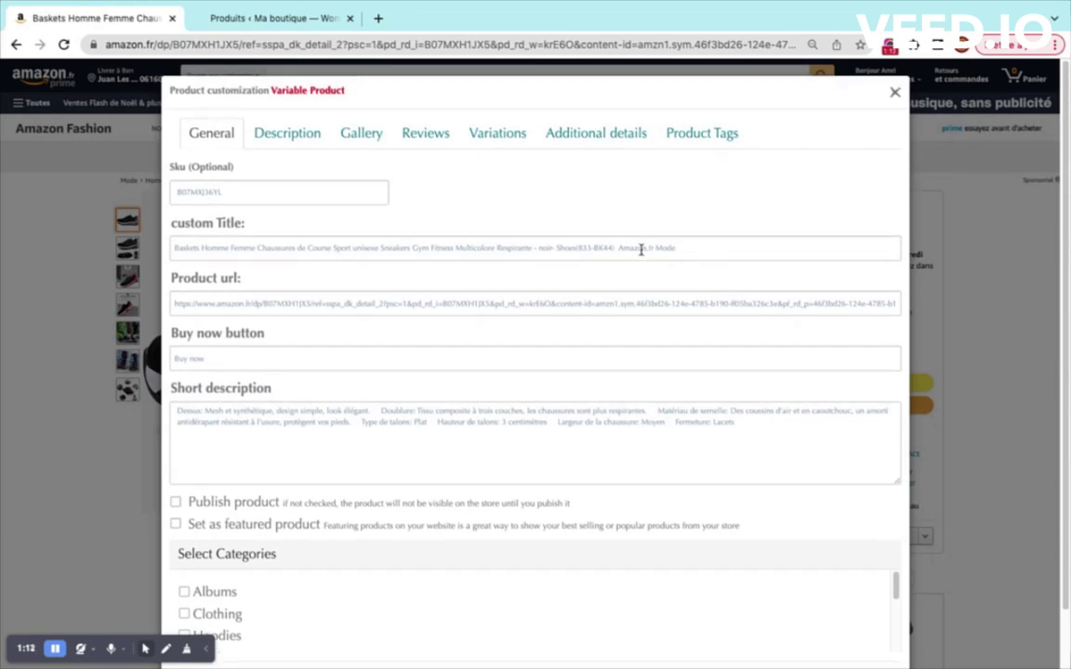
scroll(640, 249, down, 1)
scroll(563, 313, up, 1)
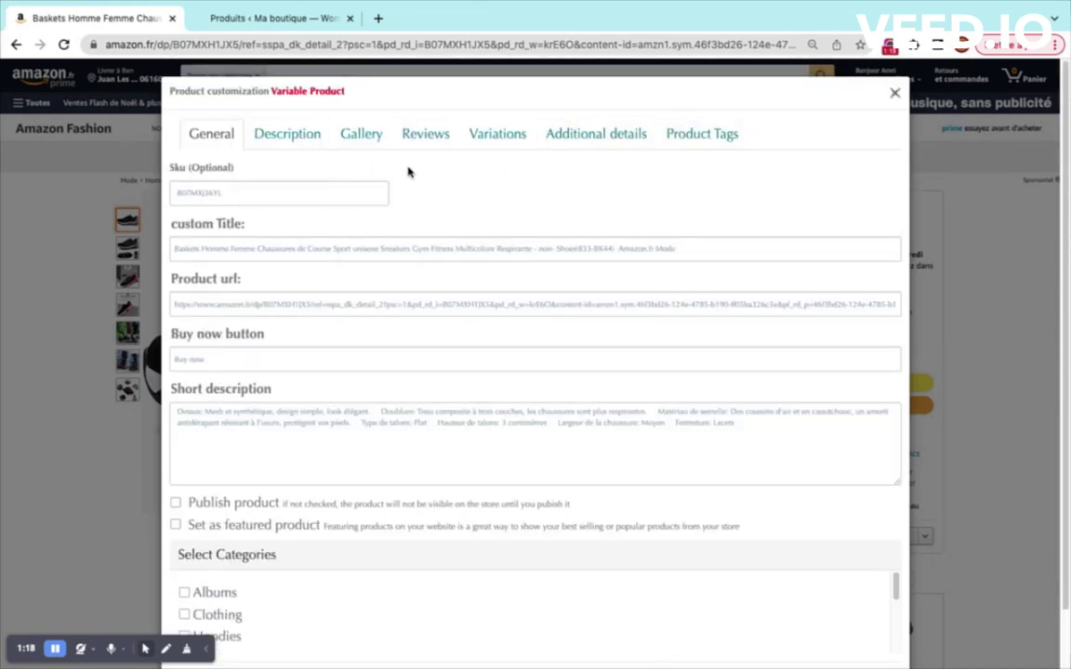
click(490, 137)
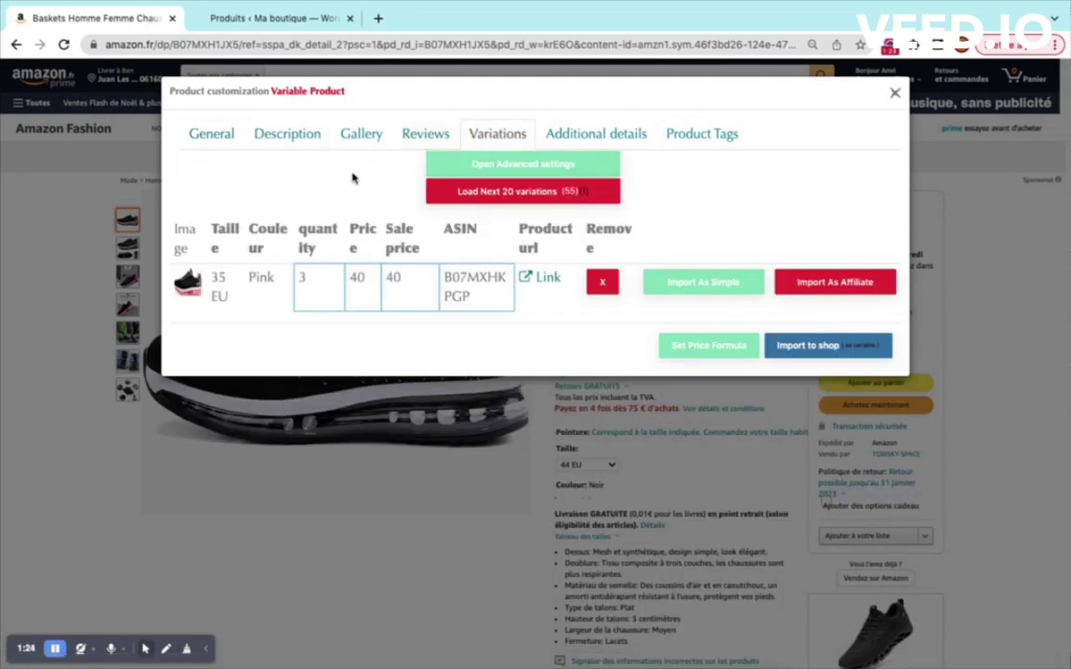
click(480, 197)
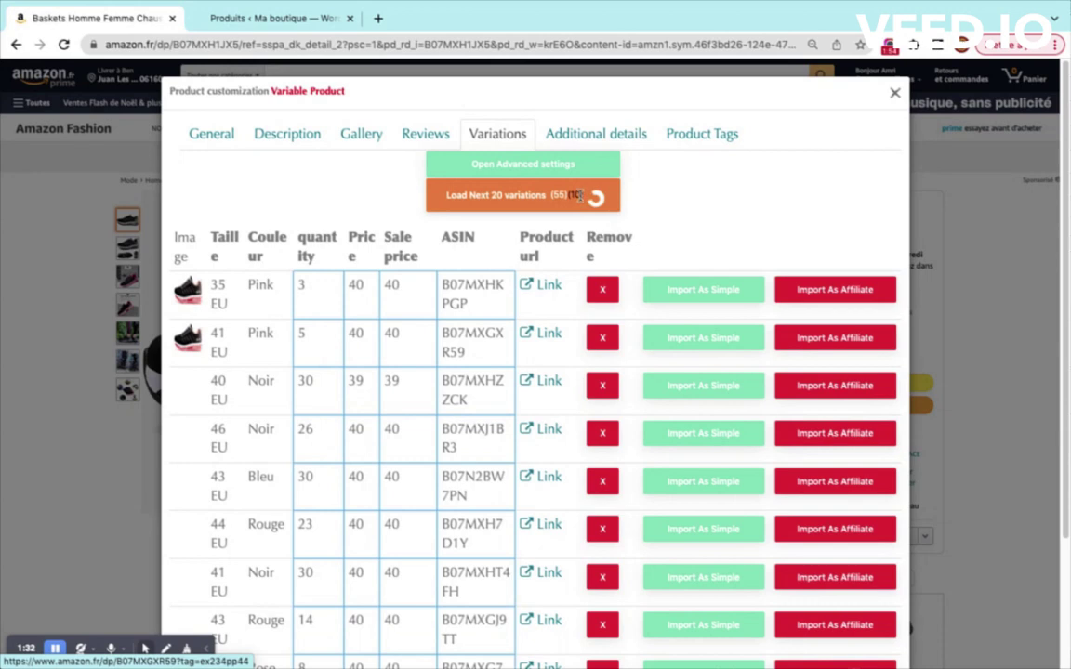
Step: Look through the listed variations and import the 35 EU Pink one as an affiliate product
scroll(1018, 333, down, 3)
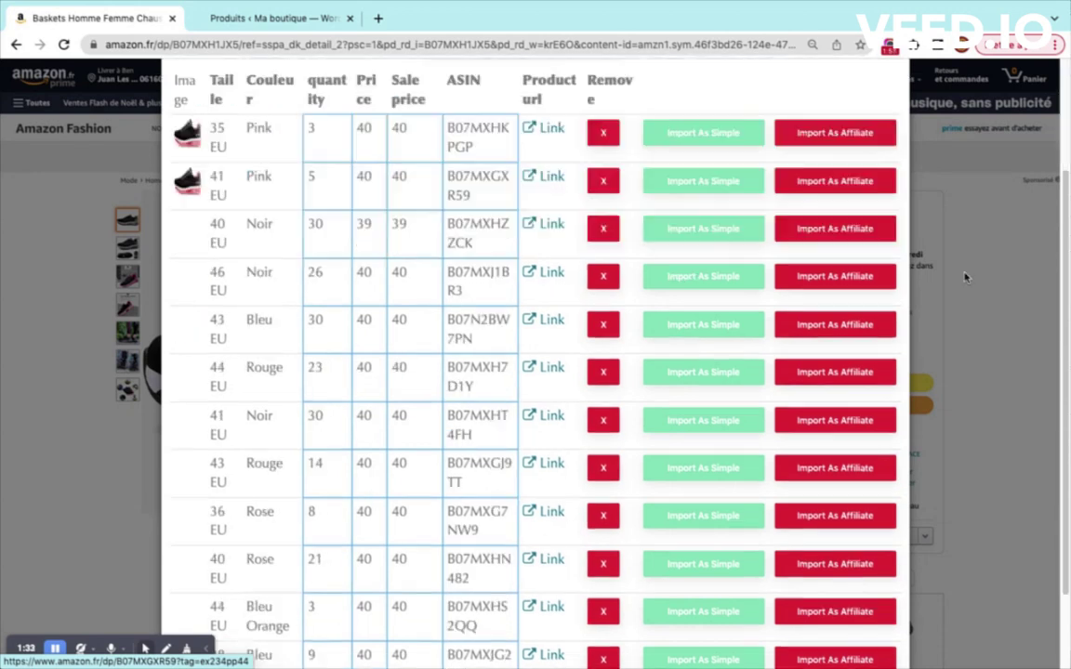
scroll(1018, 337, down, 3)
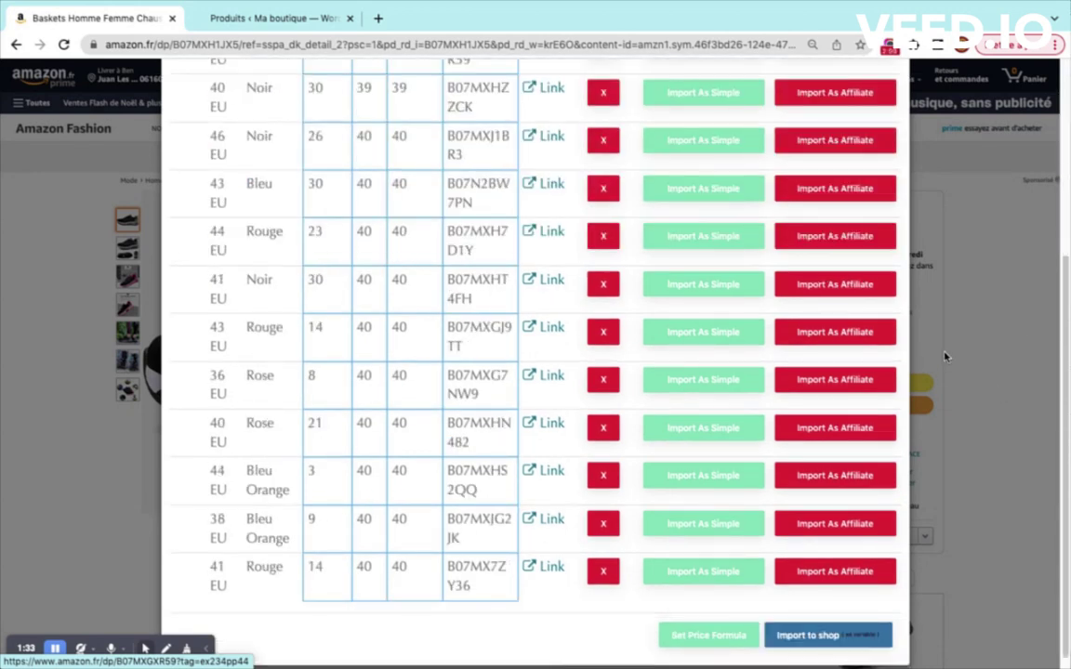
scroll(944, 354, up, 3)
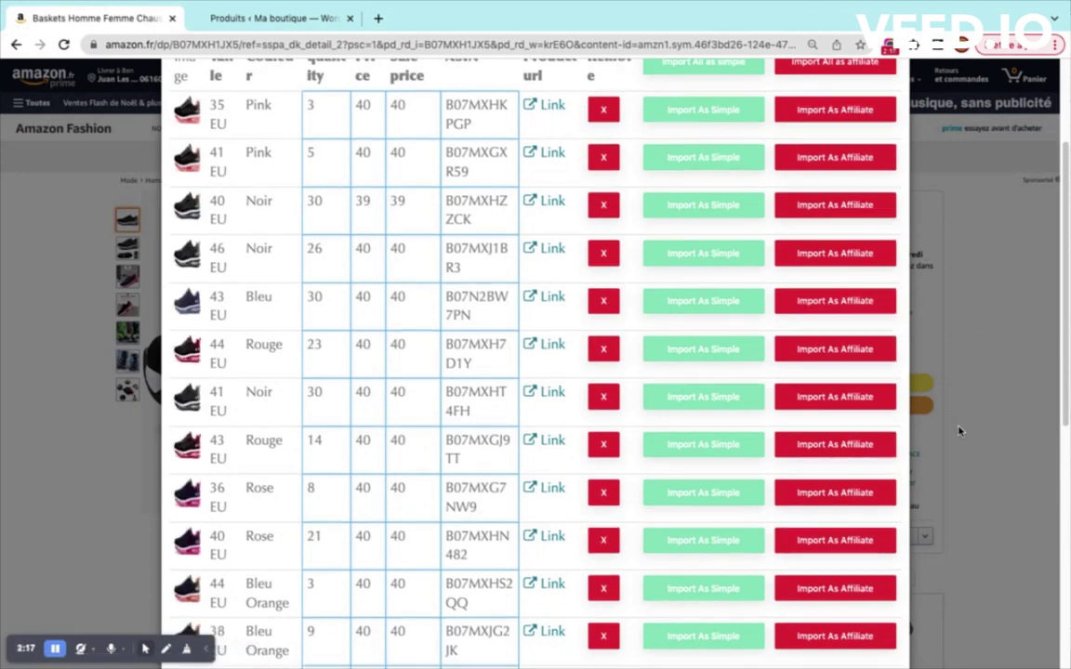
scroll(844, 294, down, 5)
scroll(844, 294, up, 10)
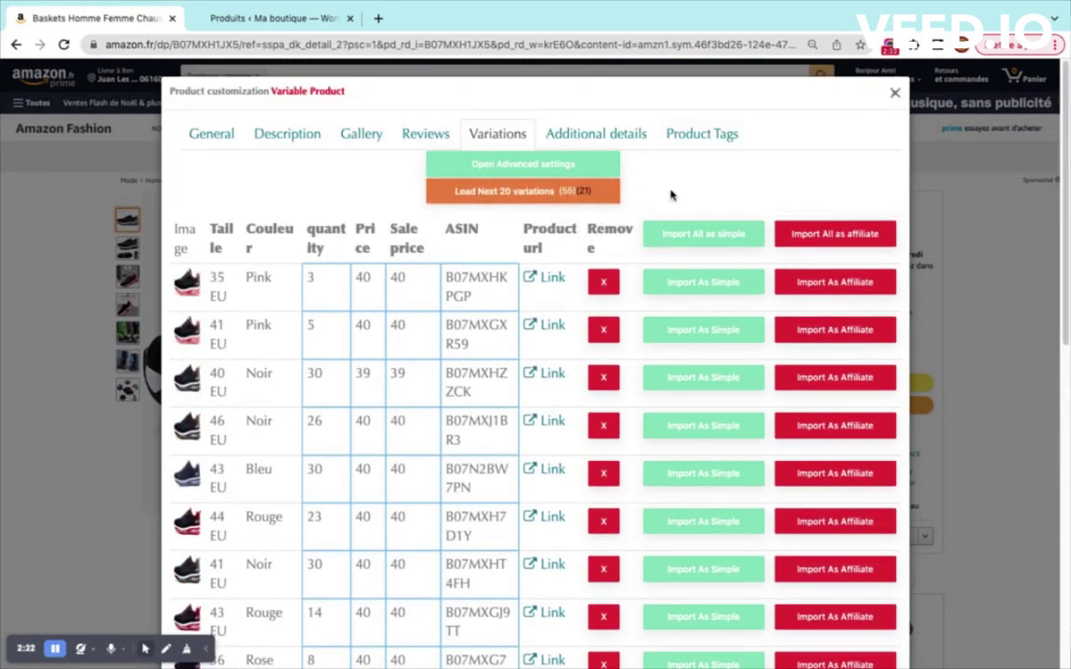
scroll(650, 456, down, 1)
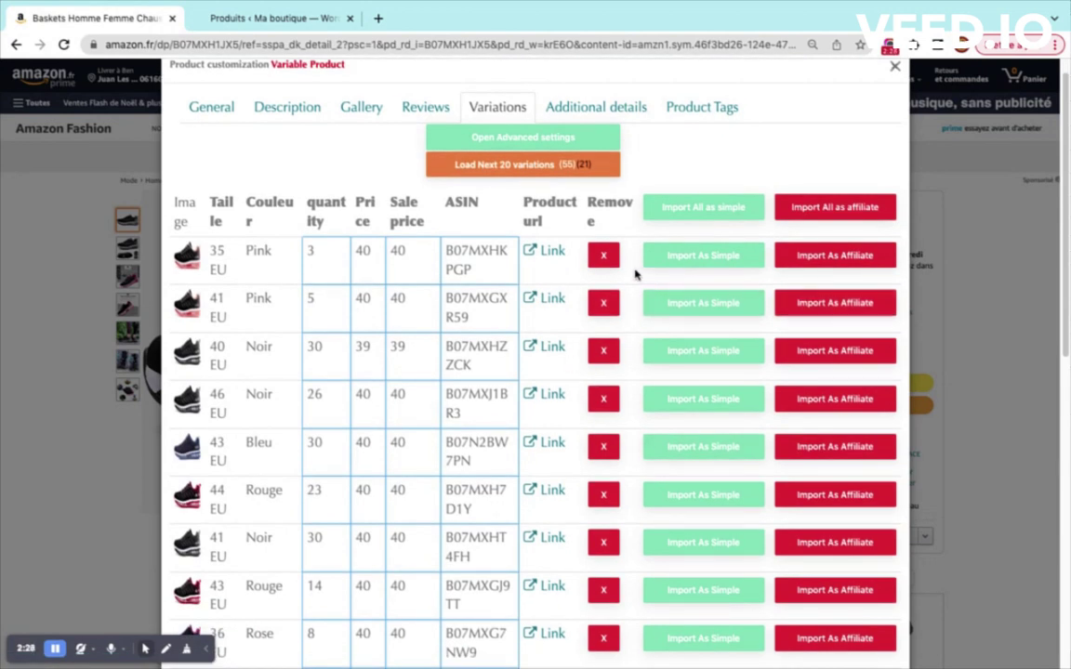
click(822, 261)
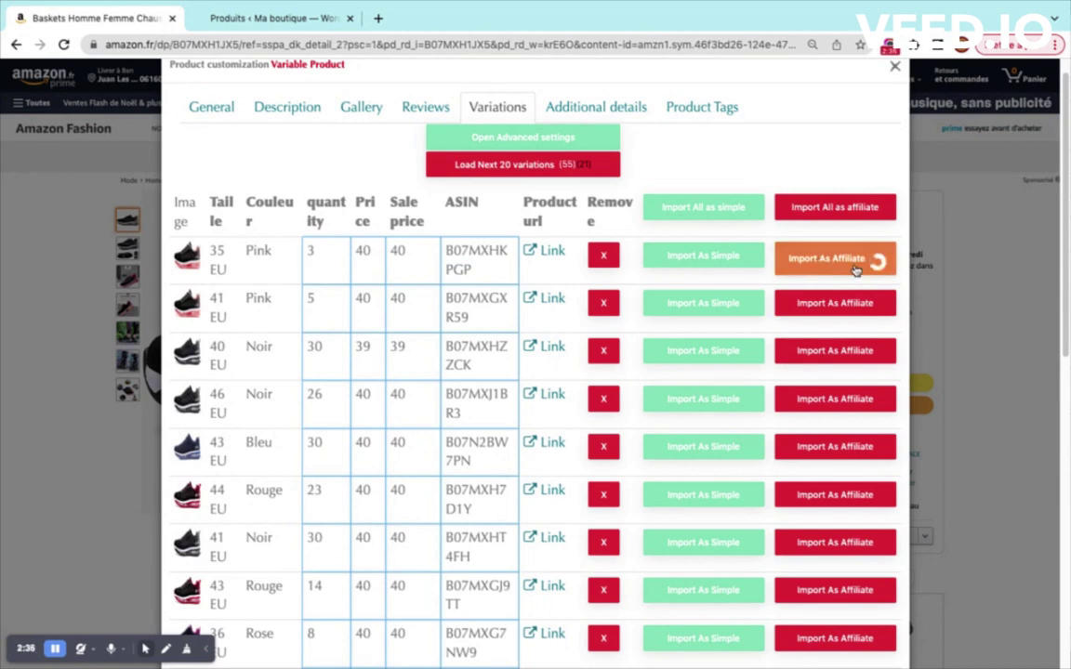
Step: Refresh the WordPress product list, open the imported sneaker's edit page in a new tab and preview it
click(267, 18)
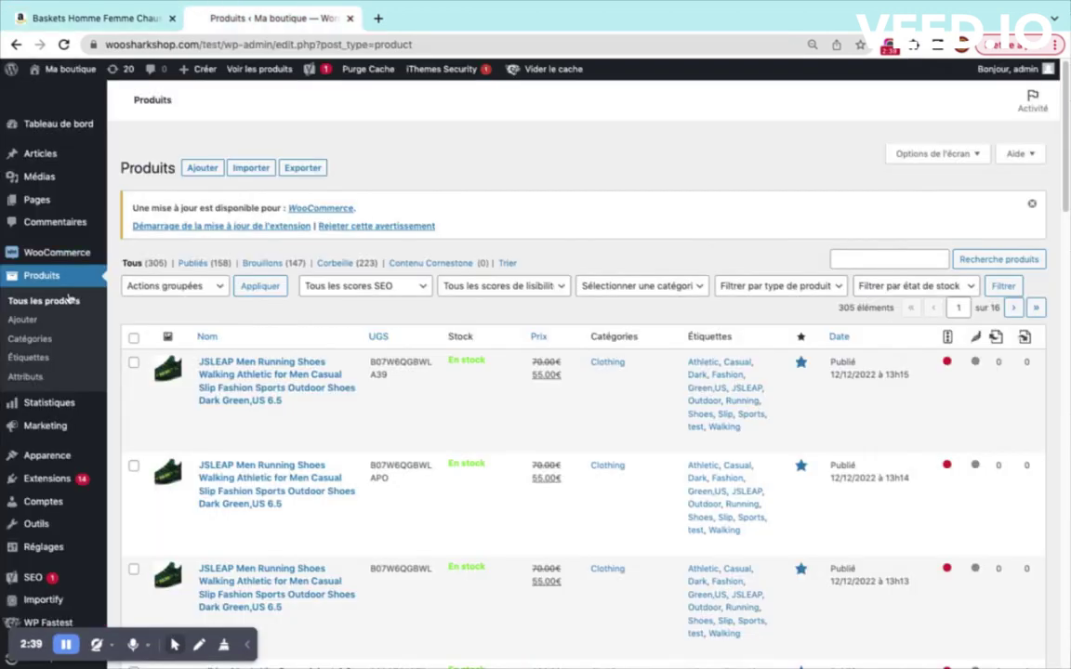
click(46, 282)
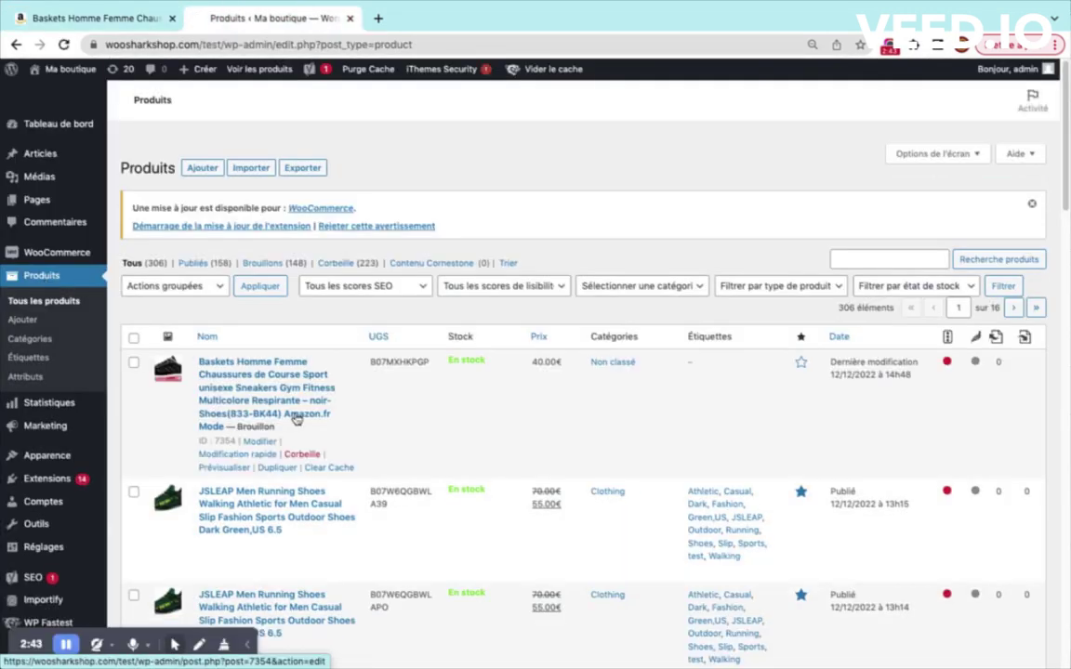
right_click(269, 379)
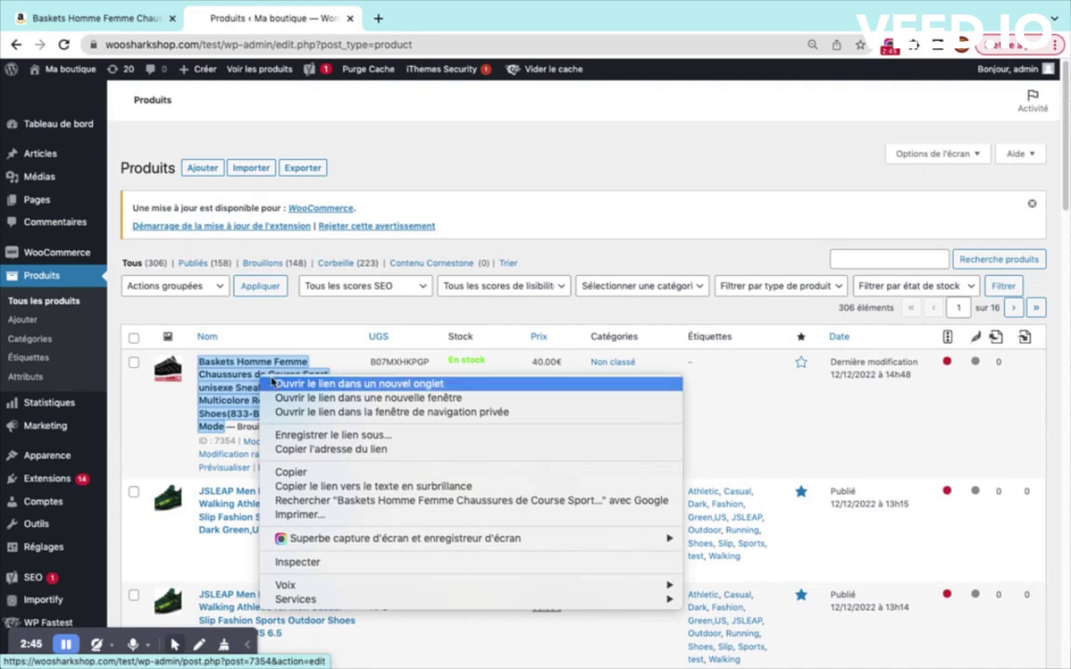
click(273, 383)
click(456, 19)
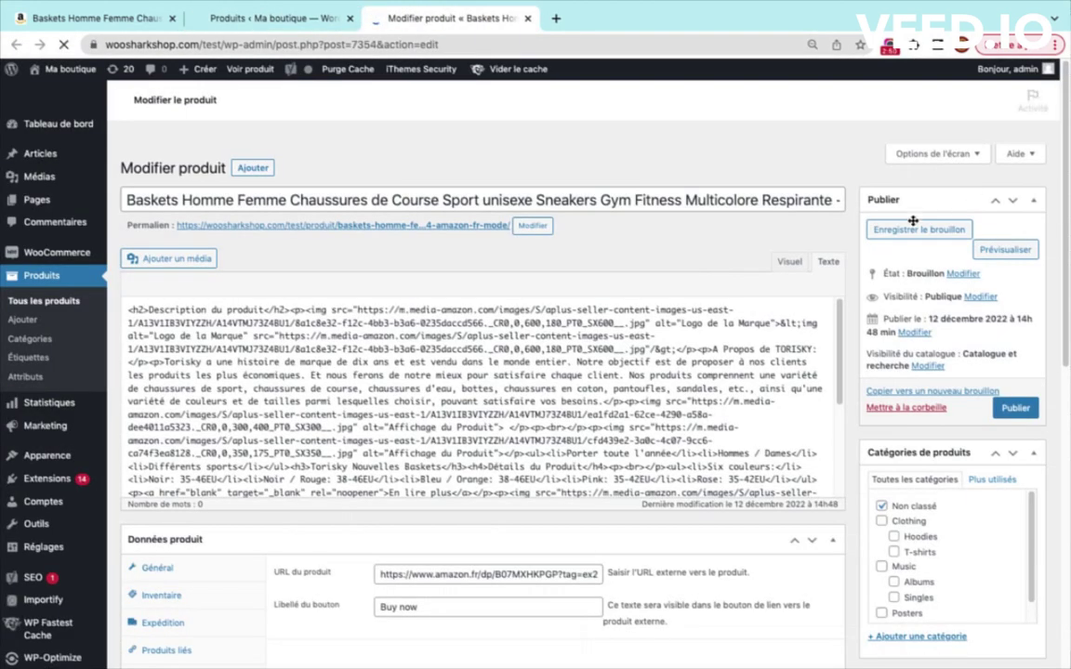
click(1009, 248)
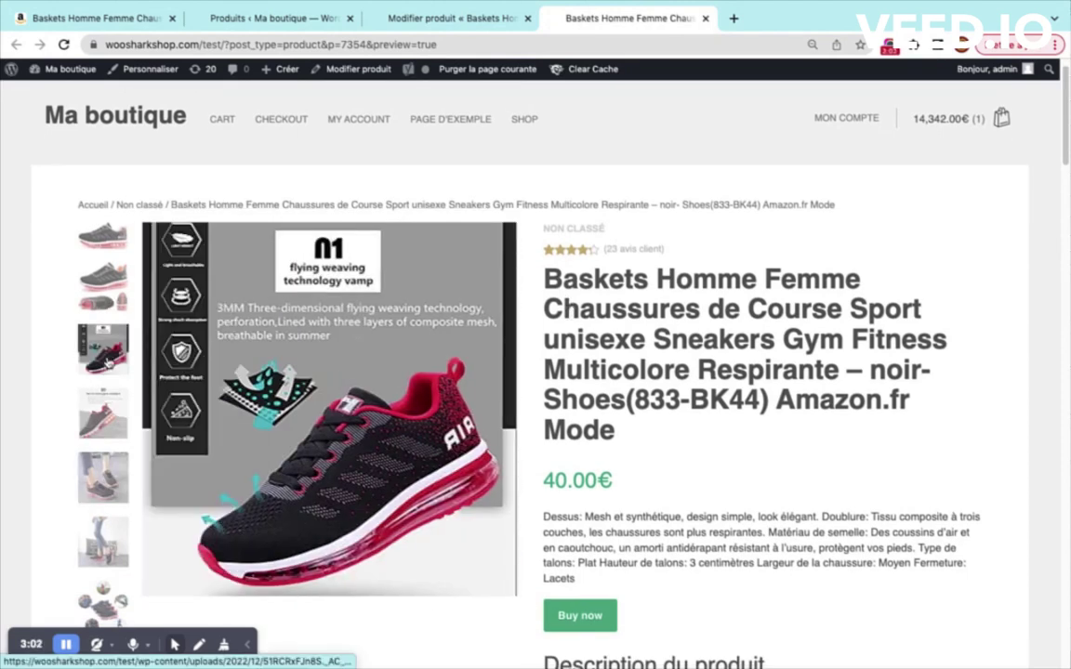
Step: Follow the preview's Buy now link to Amazon.fr and highlight the affiliate tag in the address
click(97, 18)
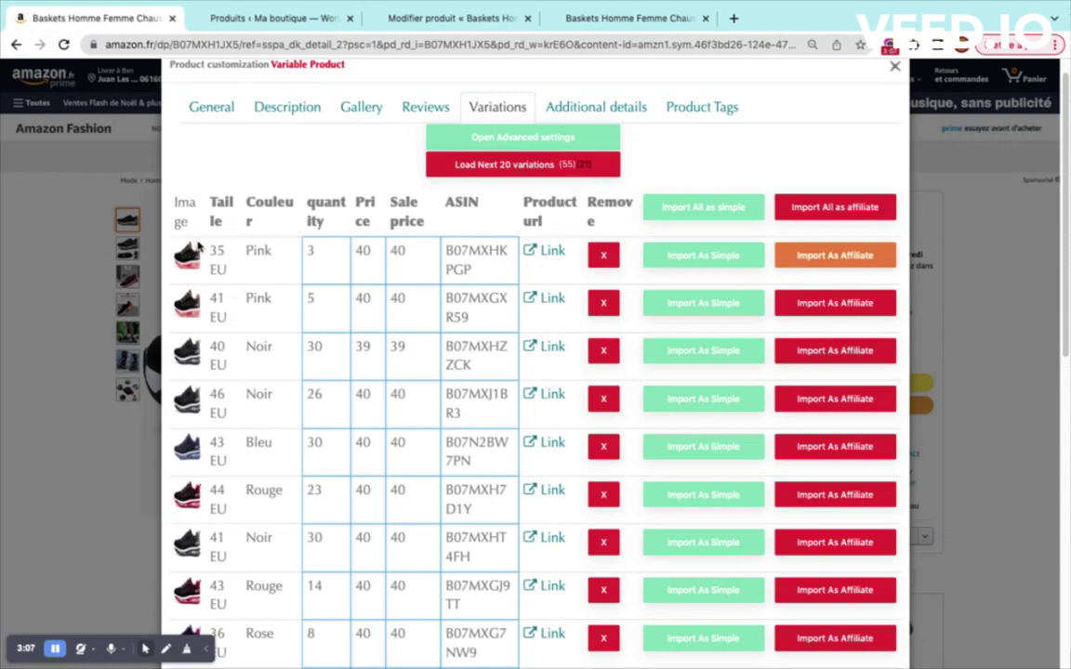
click(609, 17)
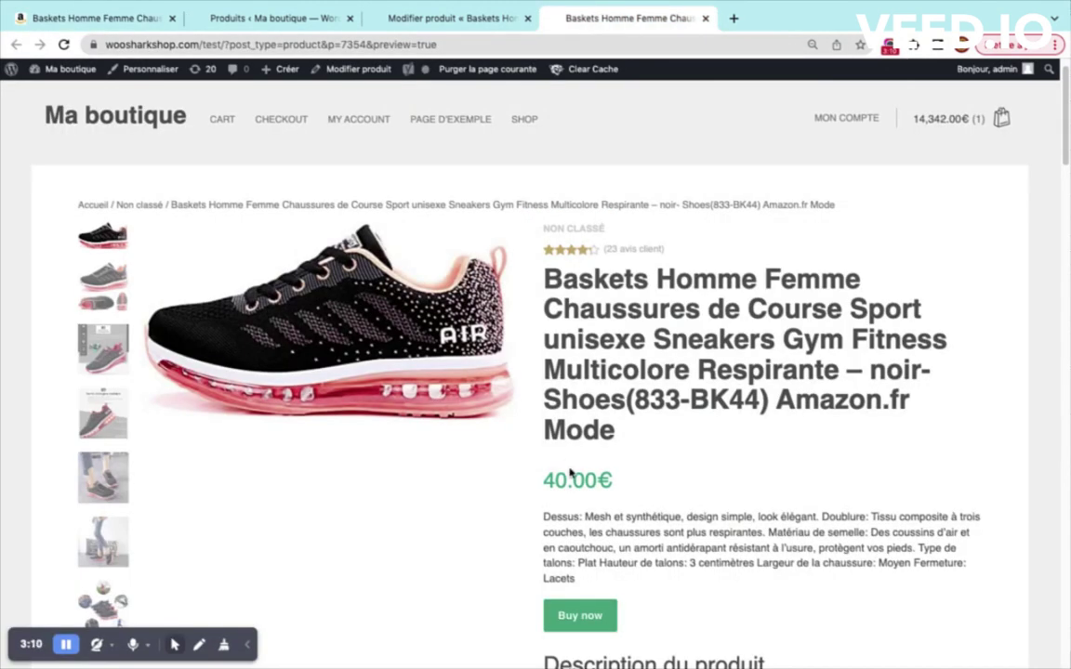
scroll(511, 430, down, 3)
scroll(595, 453, down, 15)
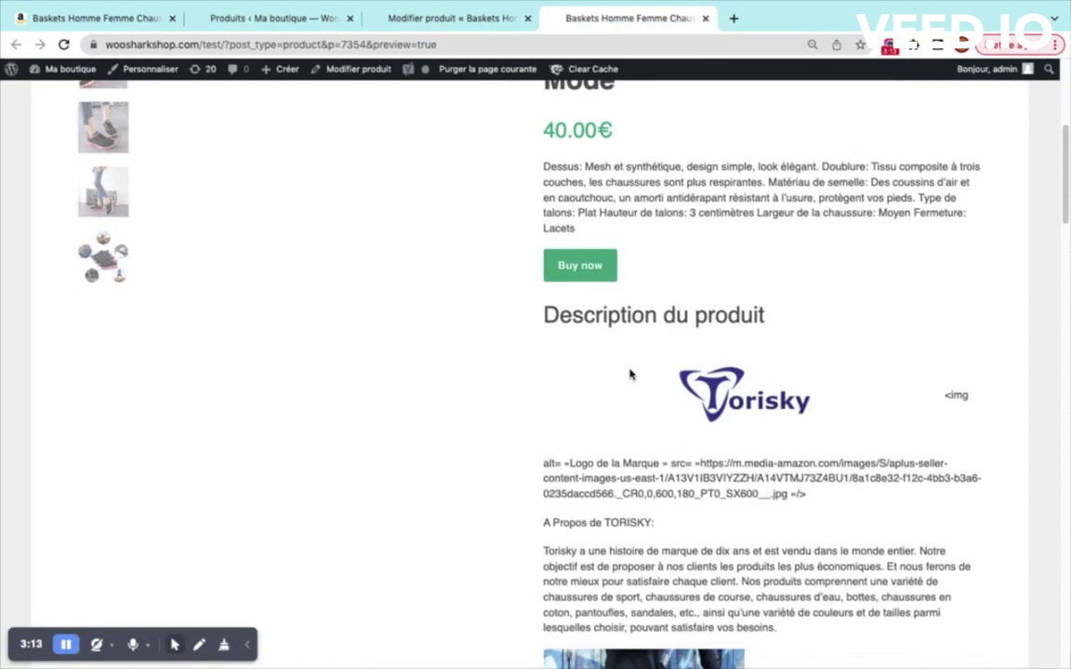
scroll(683, 578, down, 5)
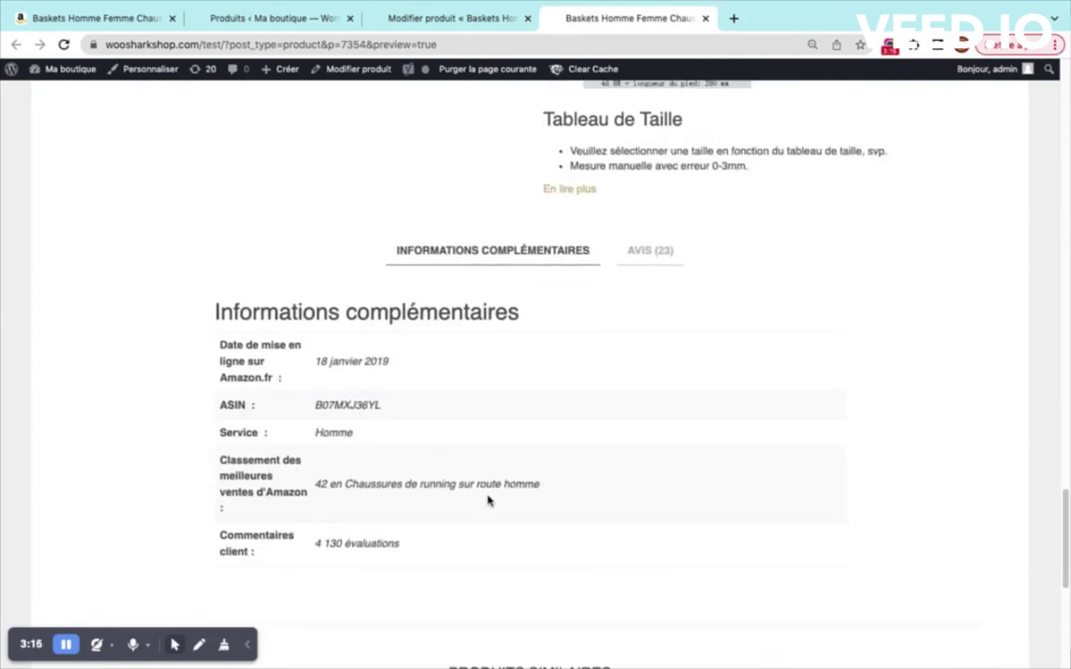
scroll(662, 299, up, 20)
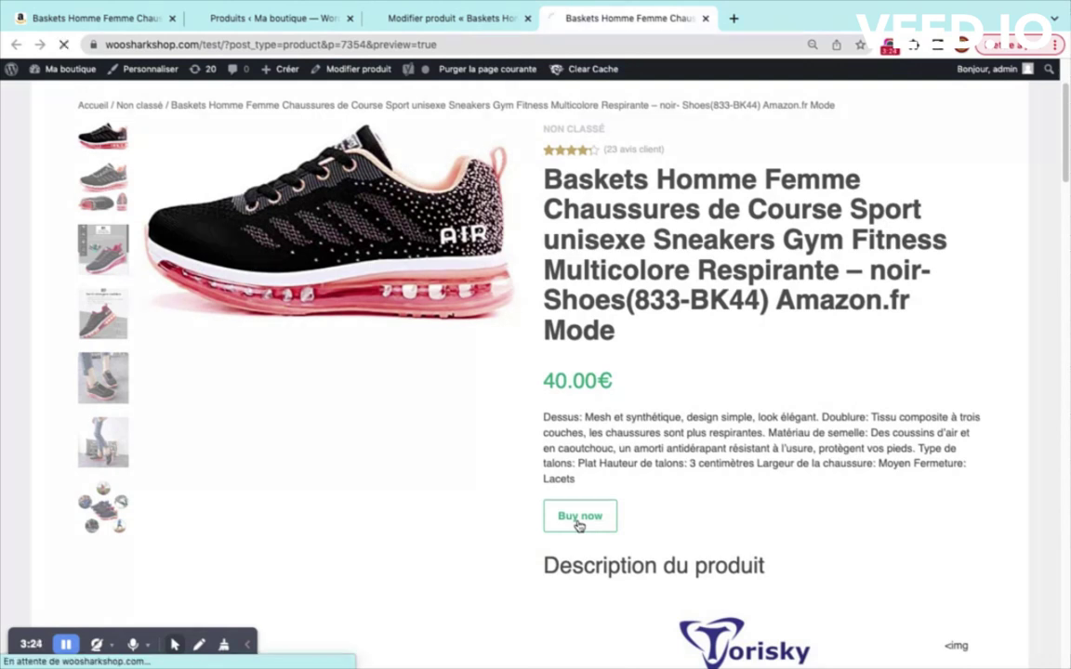
click(578, 521)
drag(247, 44, 329, 44)
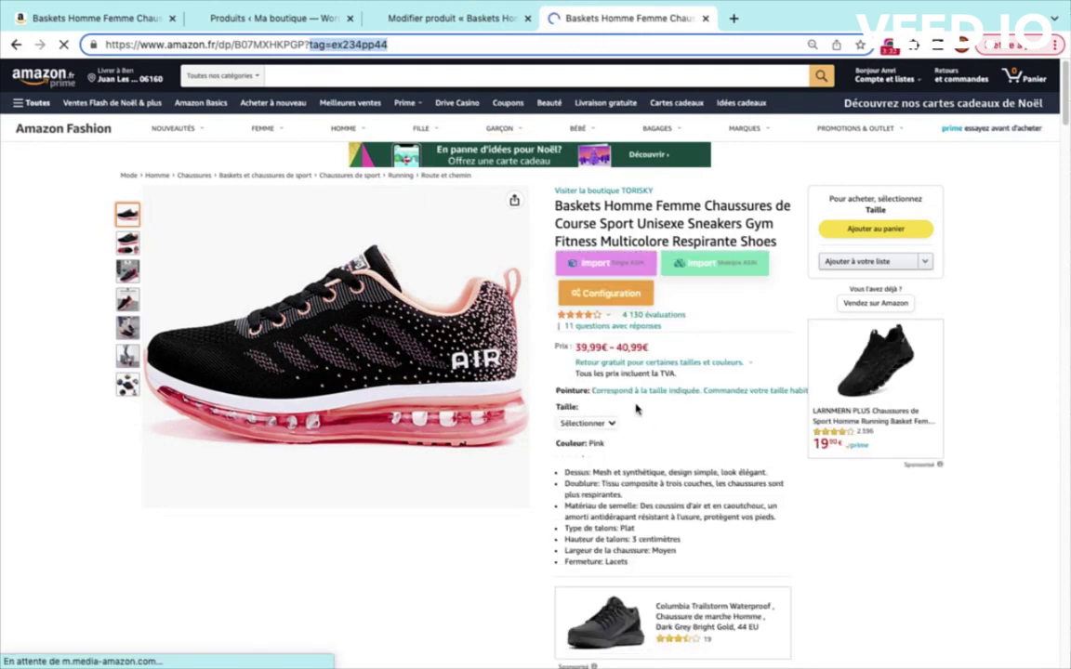
Step: Close the extra Amazon tab and import the Noir 40 EU variation as affiliate
click(706, 19)
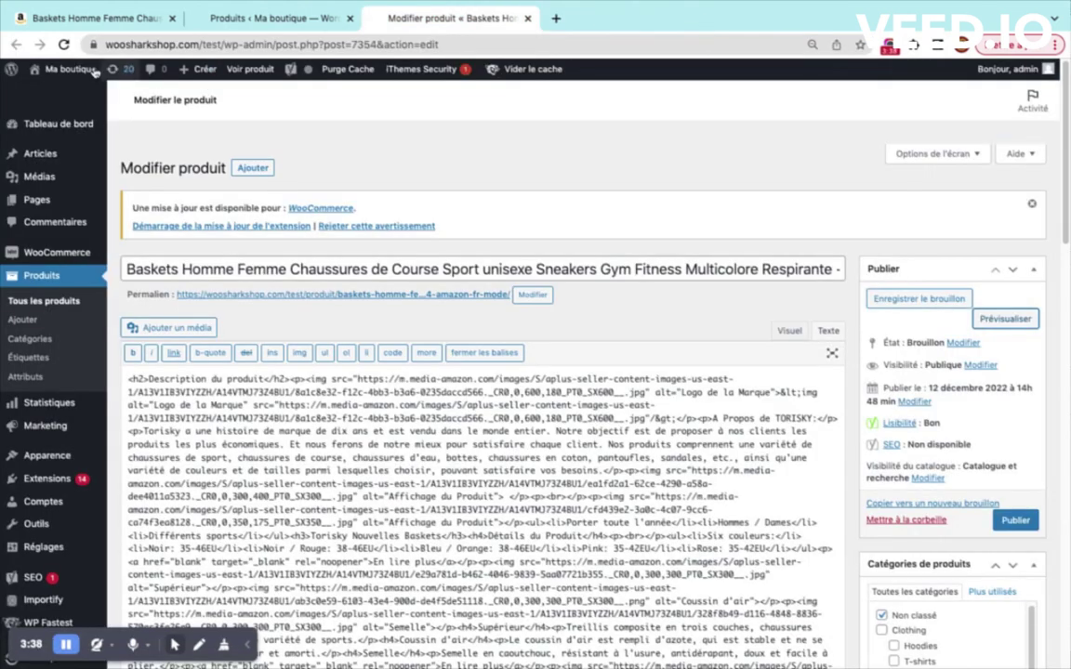
click(49, 26)
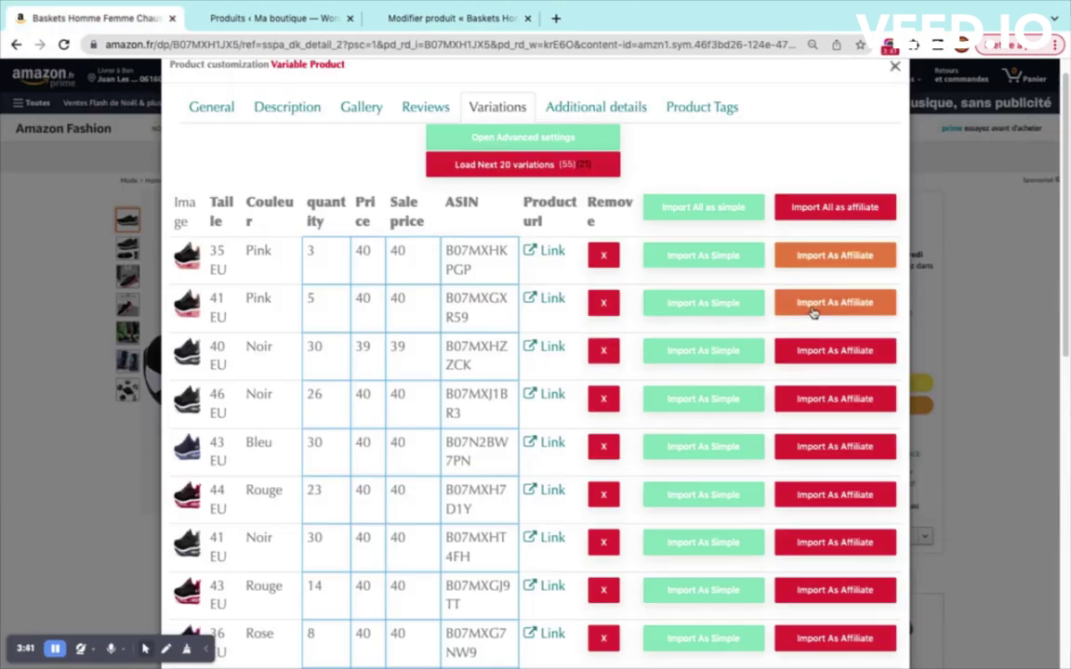
click(836, 352)
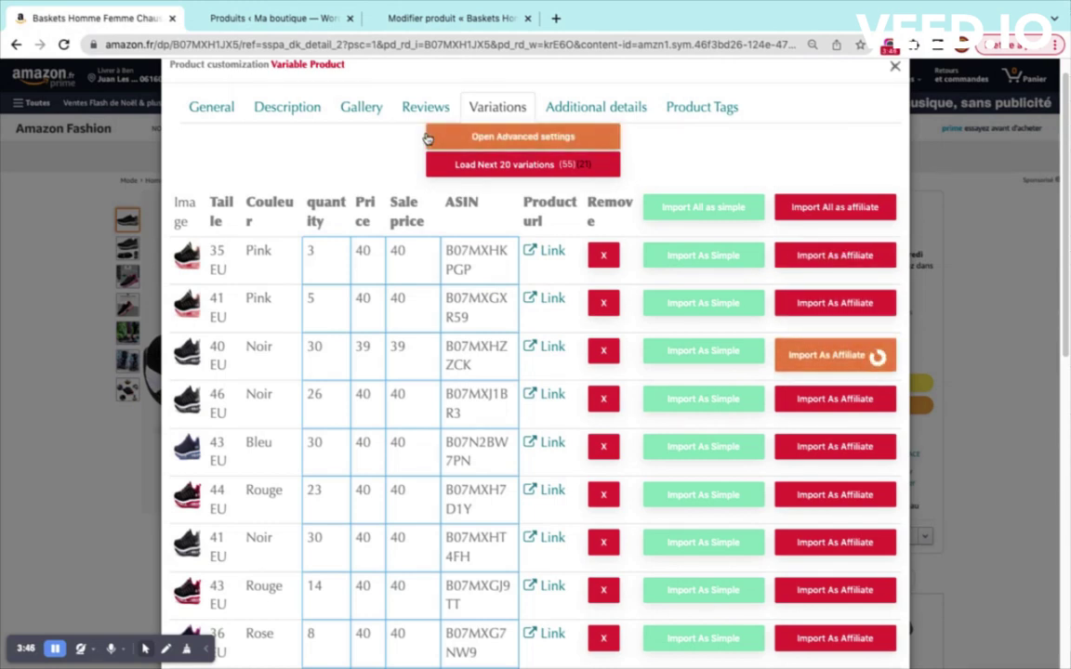
Step: Reload the WordPress products list to see the new 39.00€ draft, then return to Amazon
click(299, 25)
click(63, 290)
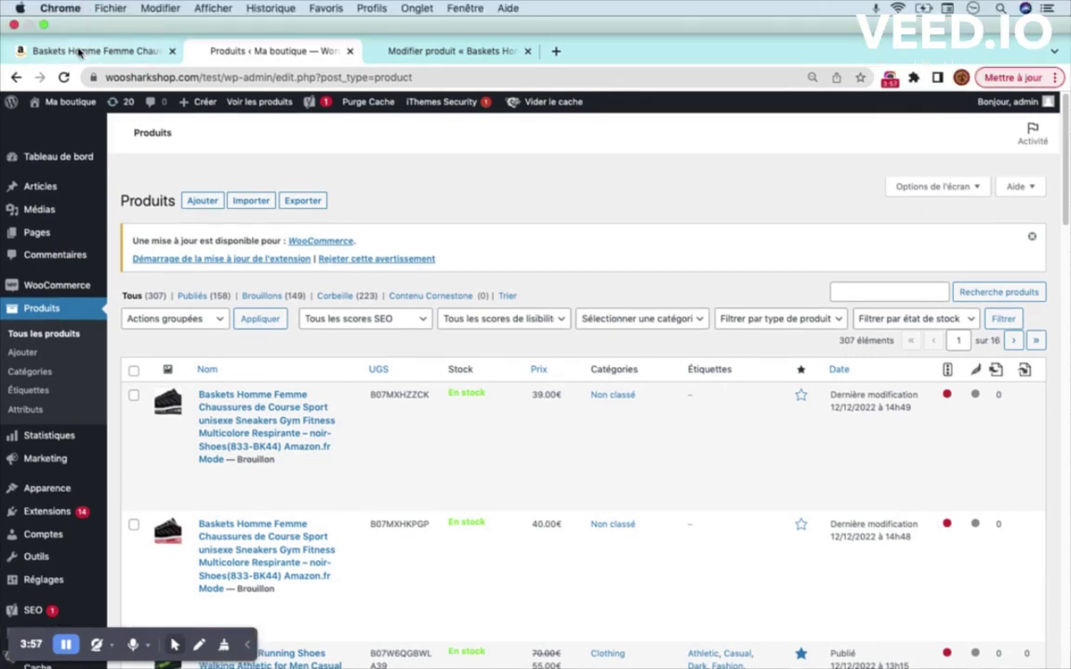
click(75, 45)
scroll(378, 174, up, 1)
Step: Browse the General, Variations, Additional details, Product Tags and Reviews sections in turn
click(212, 135)
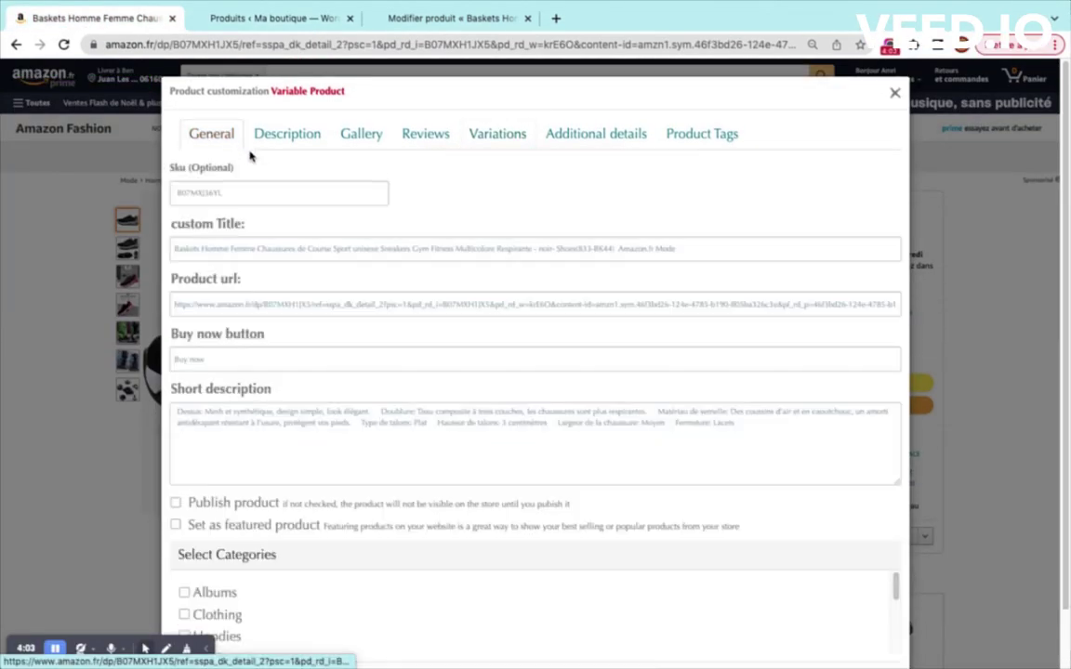
scroll(298, 310, down, 2)
scroll(298, 311, up, 1)
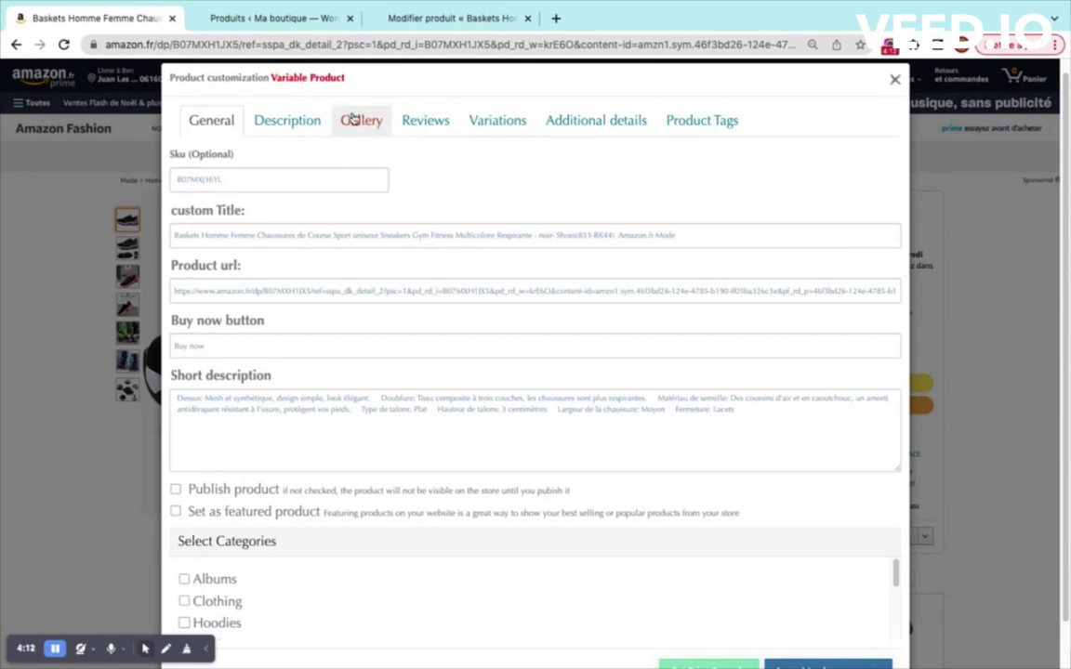
click(493, 121)
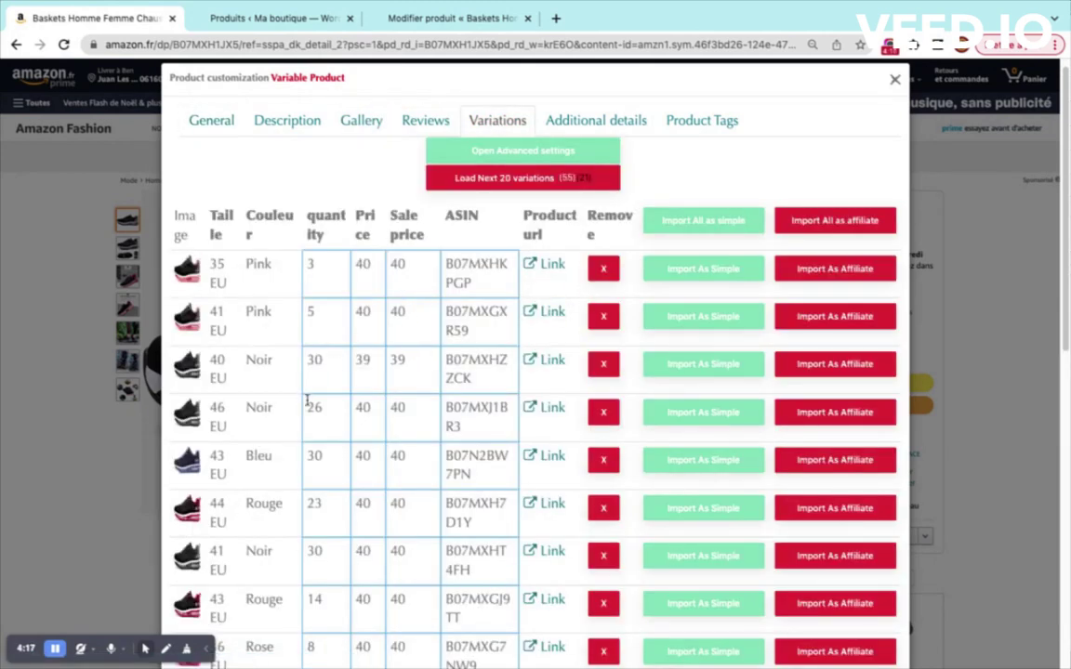
click(612, 120)
click(683, 135)
click(427, 137)
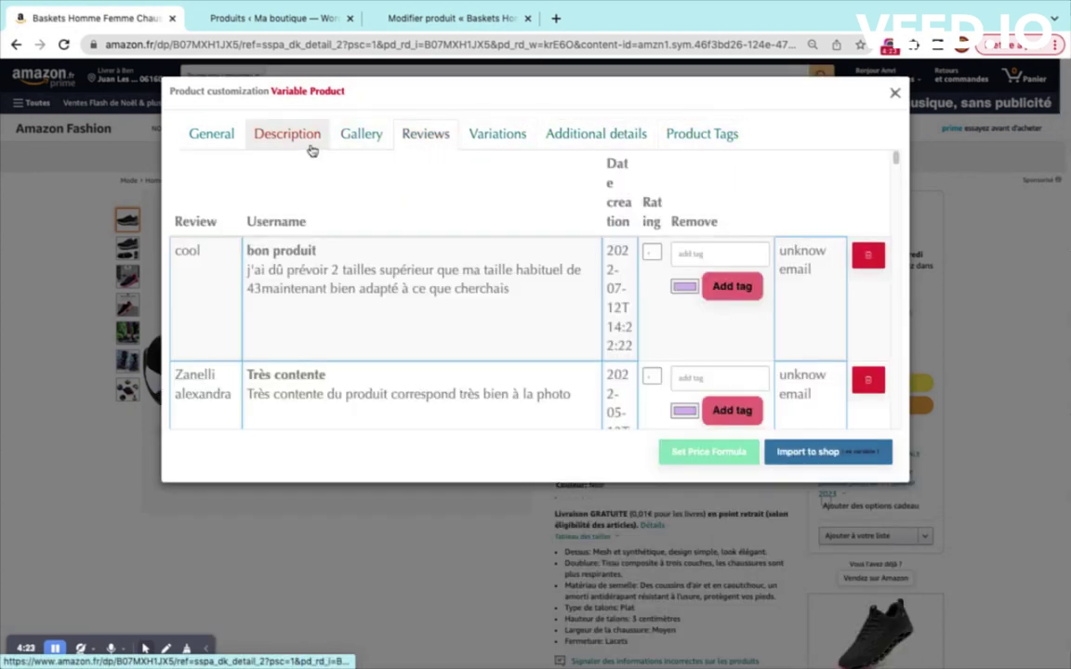
Step: Delete the '- noir- Shoes(B33-BK44) Amazon.fr Mode' suffix from the custom title
click(287, 138)
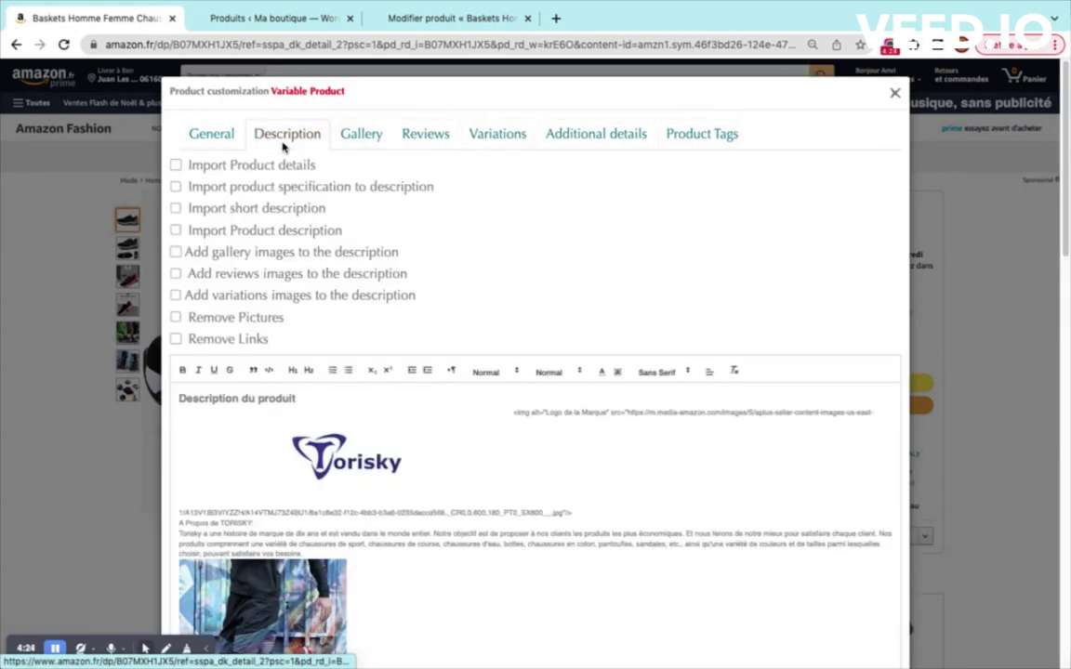
click(199, 132)
scroll(275, 216, down, 2)
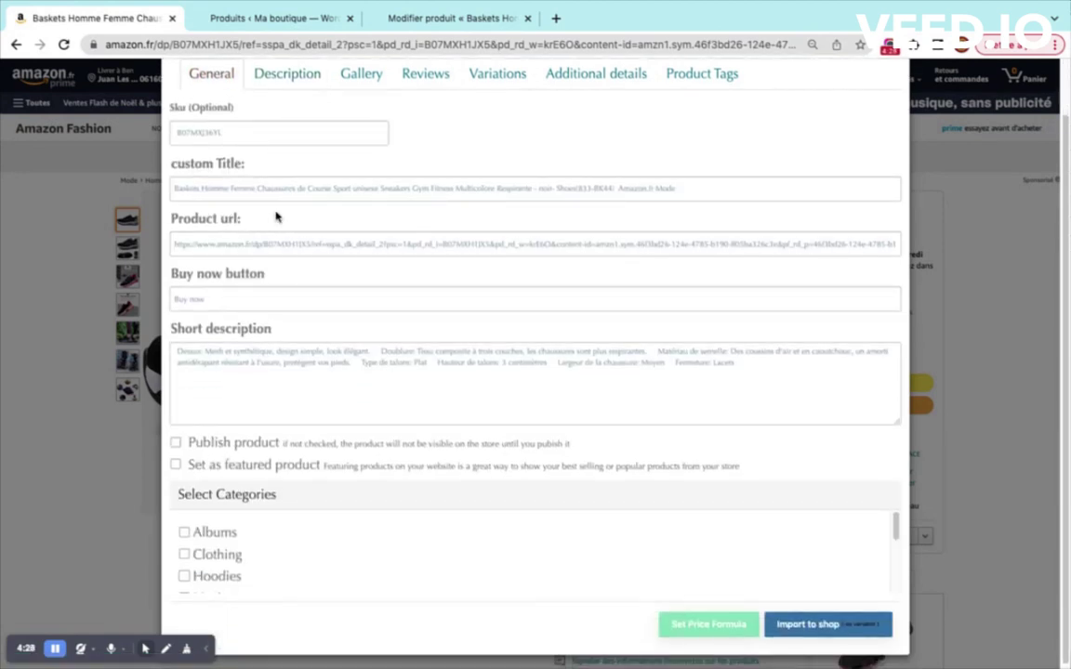
scroll(285, 320, up, 2)
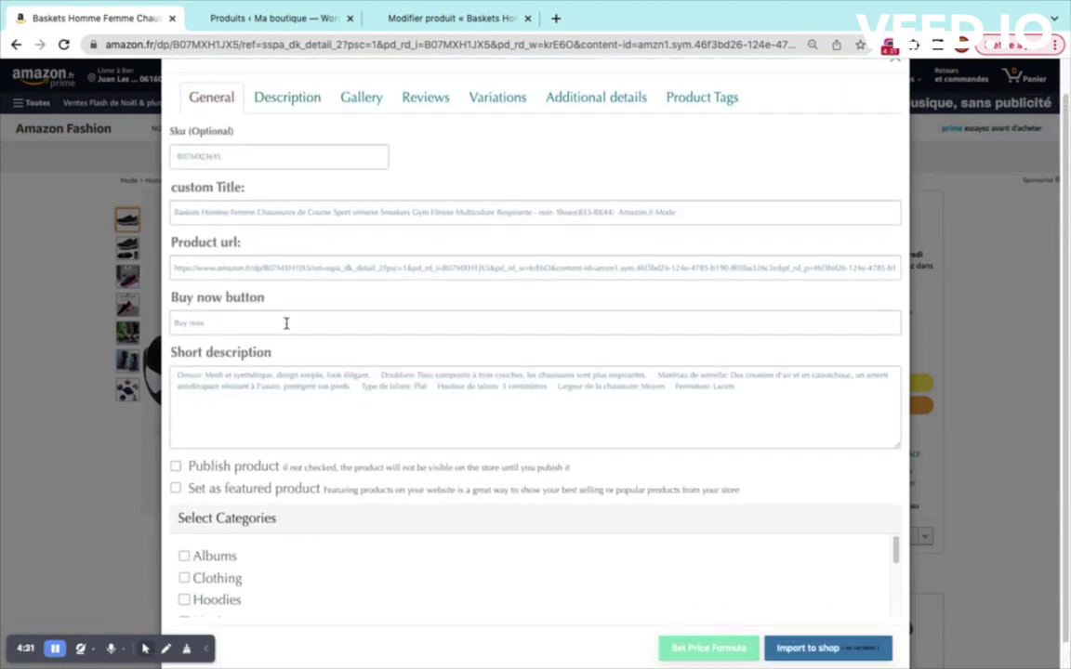
drag(171, 167, 233, 168)
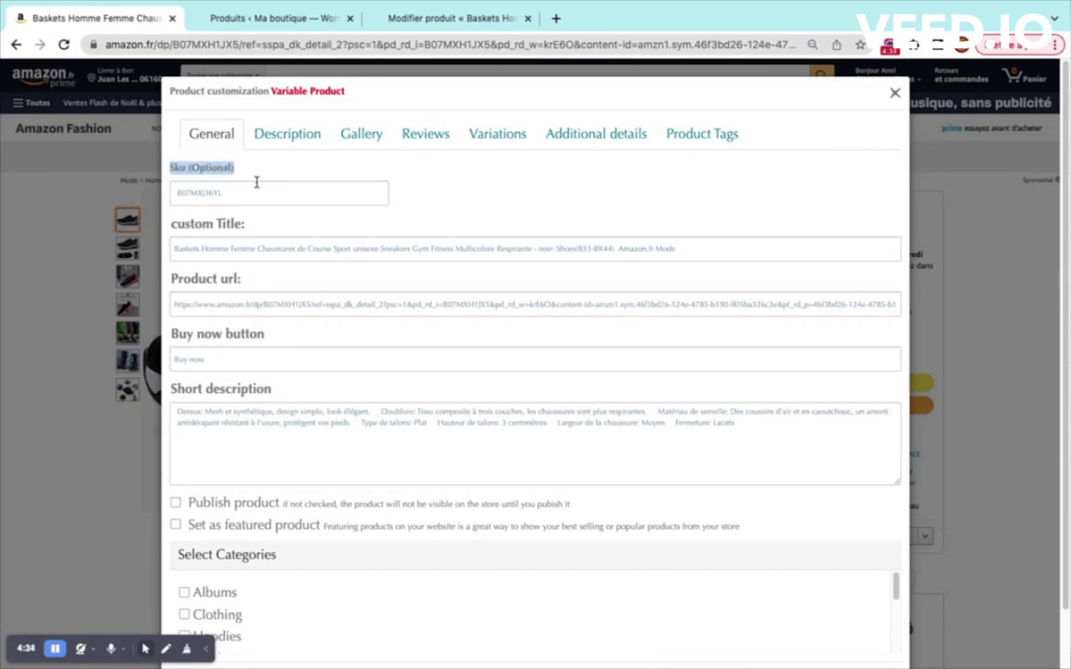
drag(171, 225, 255, 230)
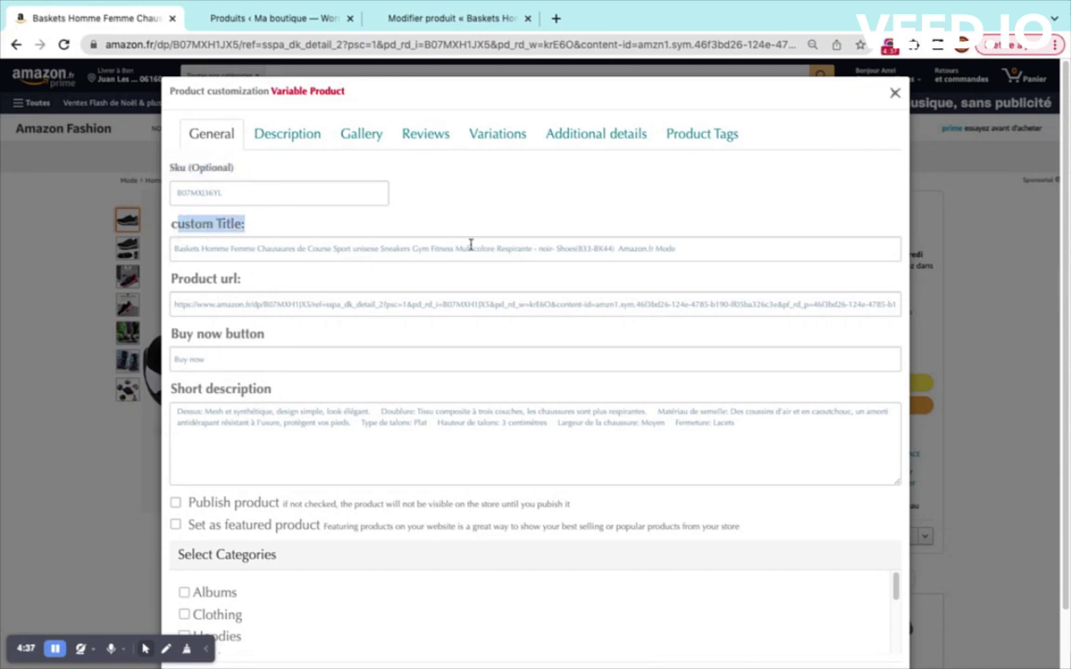
drag(531, 248, 777, 246)
key(BackSpace)
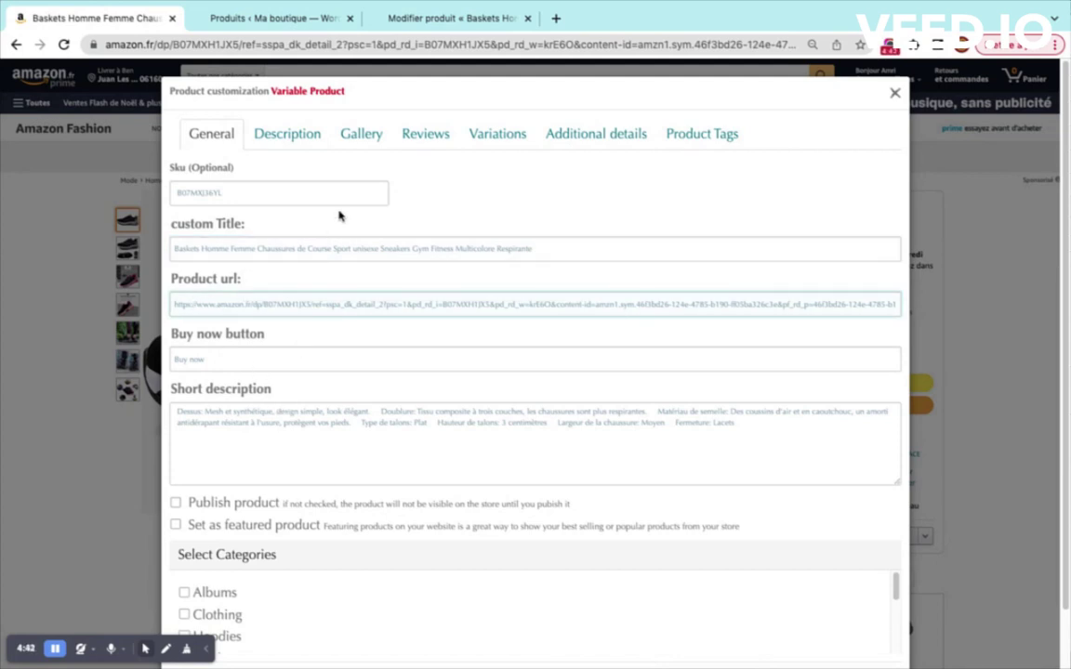
Step: Tick Publish product and put the product in the Clothing category
scroll(235, 440, down, 1)
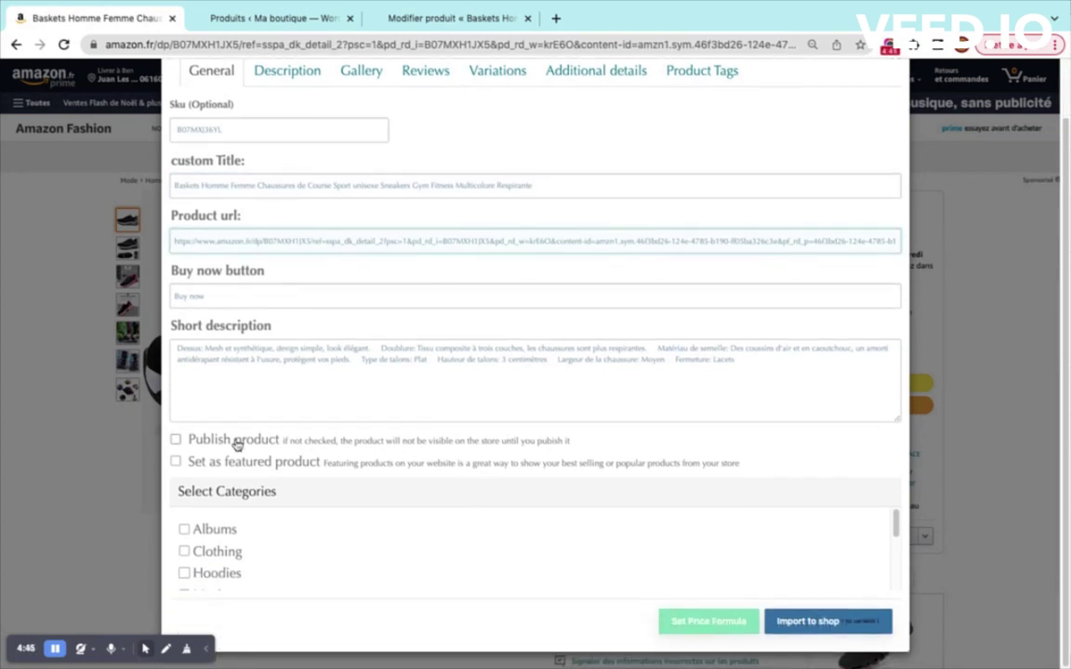
click(238, 442)
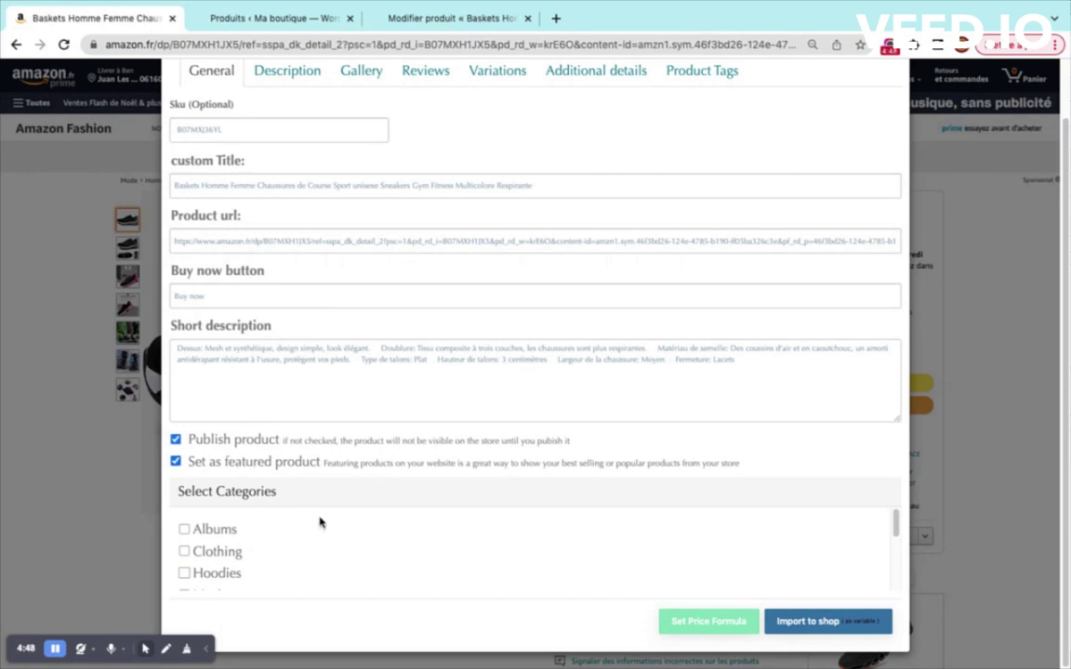
click(223, 551)
scroll(269, 386, up, 1)
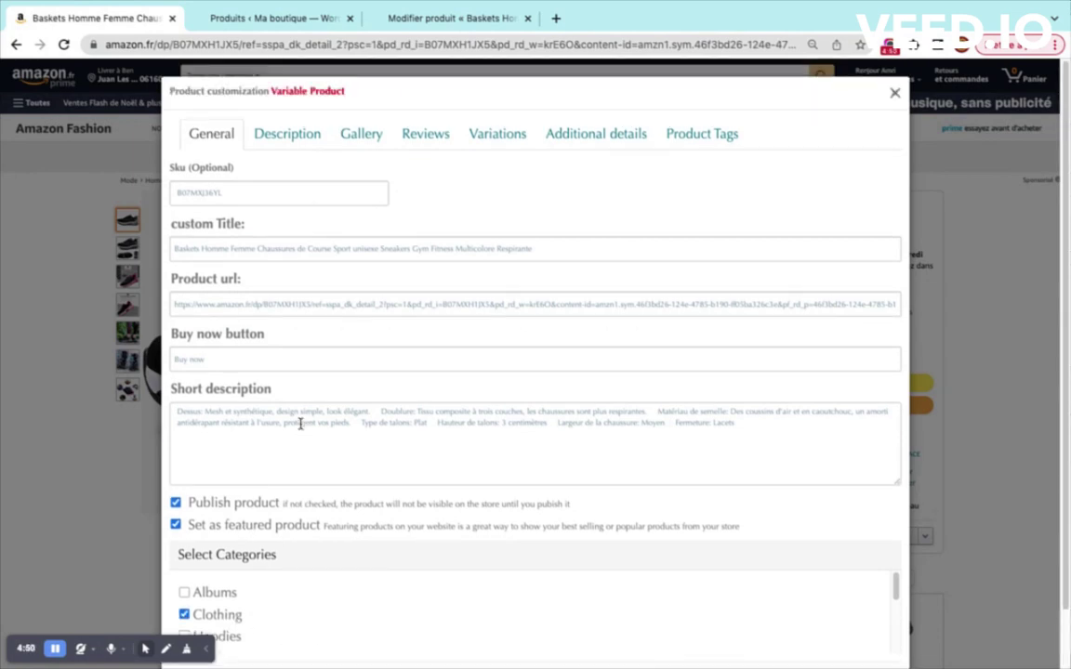
Step: In the Description options, bring the three sneaker images onto one line
click(287, 140)
scroll(359, 349, down, 15)
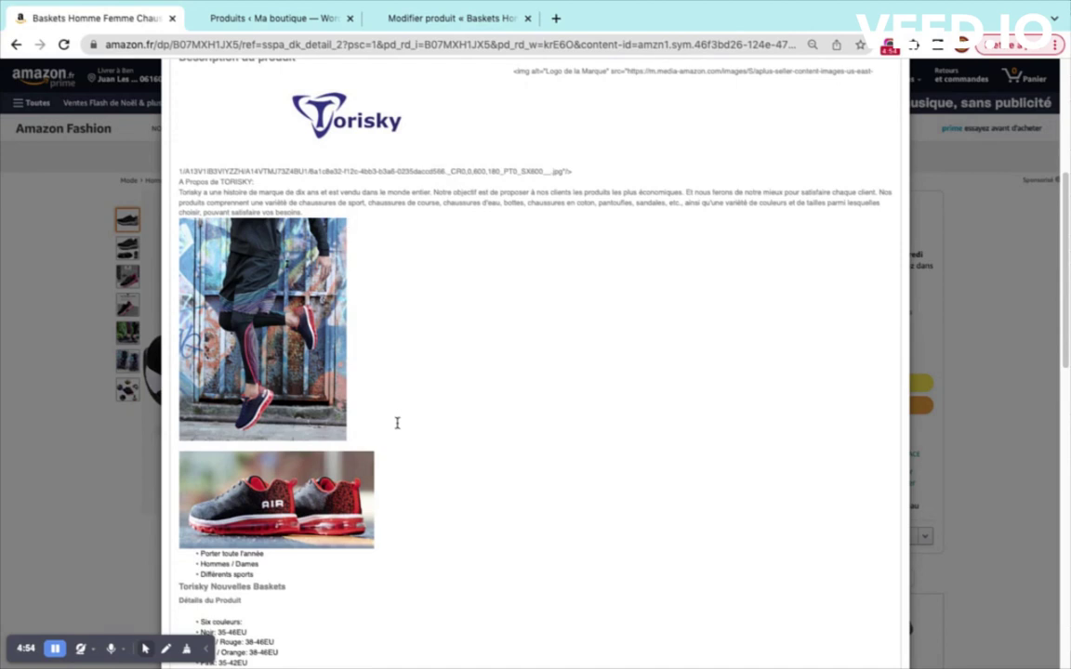
scroll(397, 423, down, 5)
scroll(359, 411, up, 3)
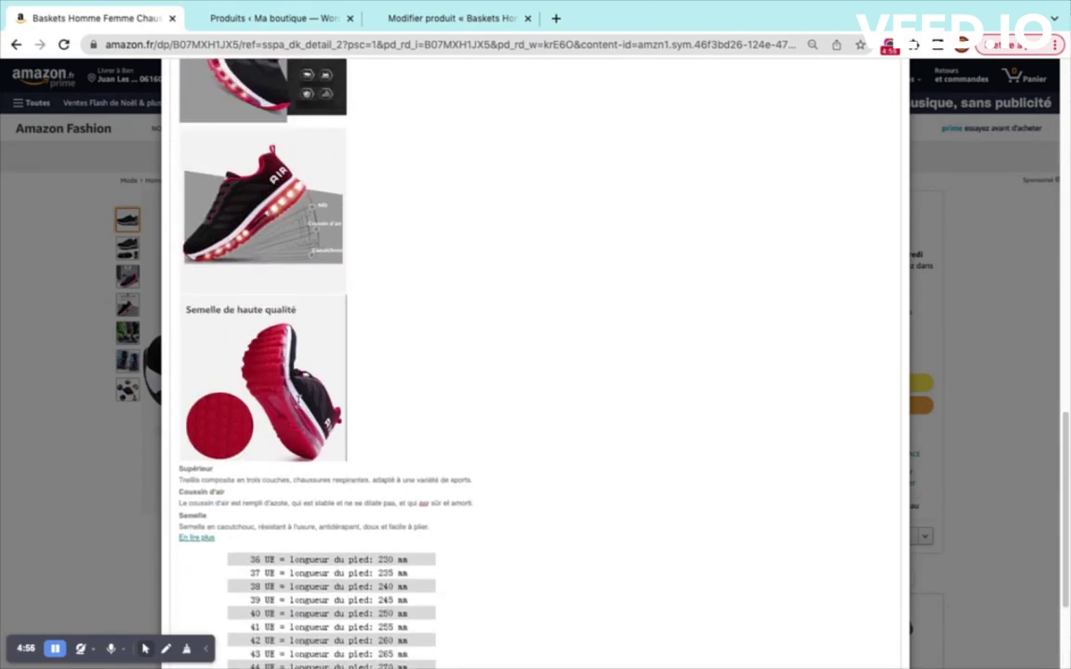
key(BackSpace)
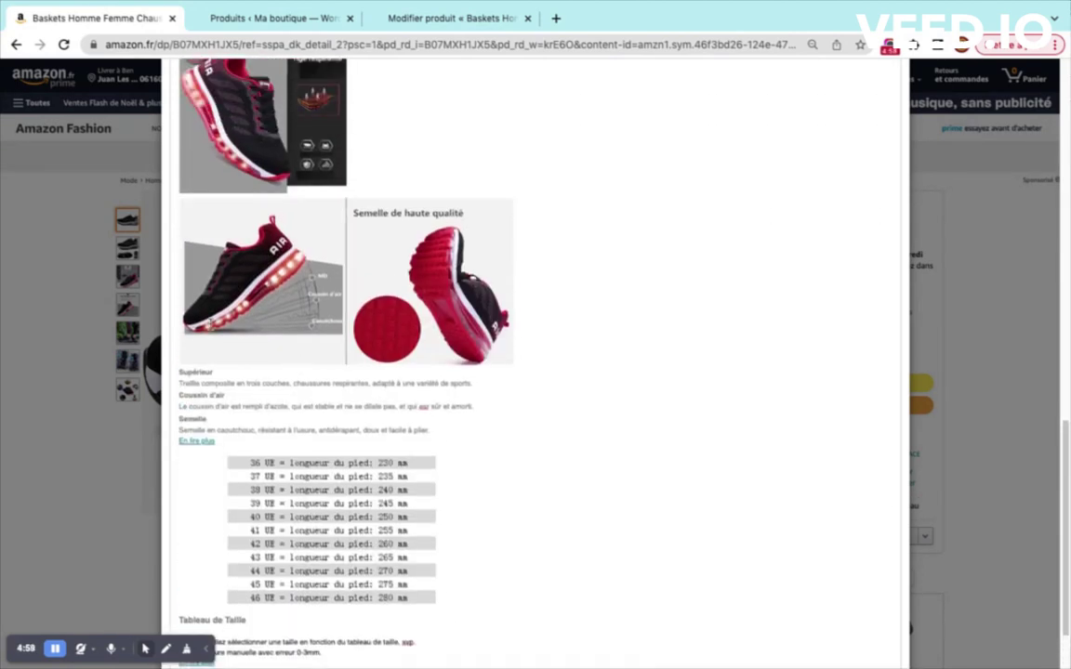
key(BackSpace)
scroll(322, 283, up, 2)
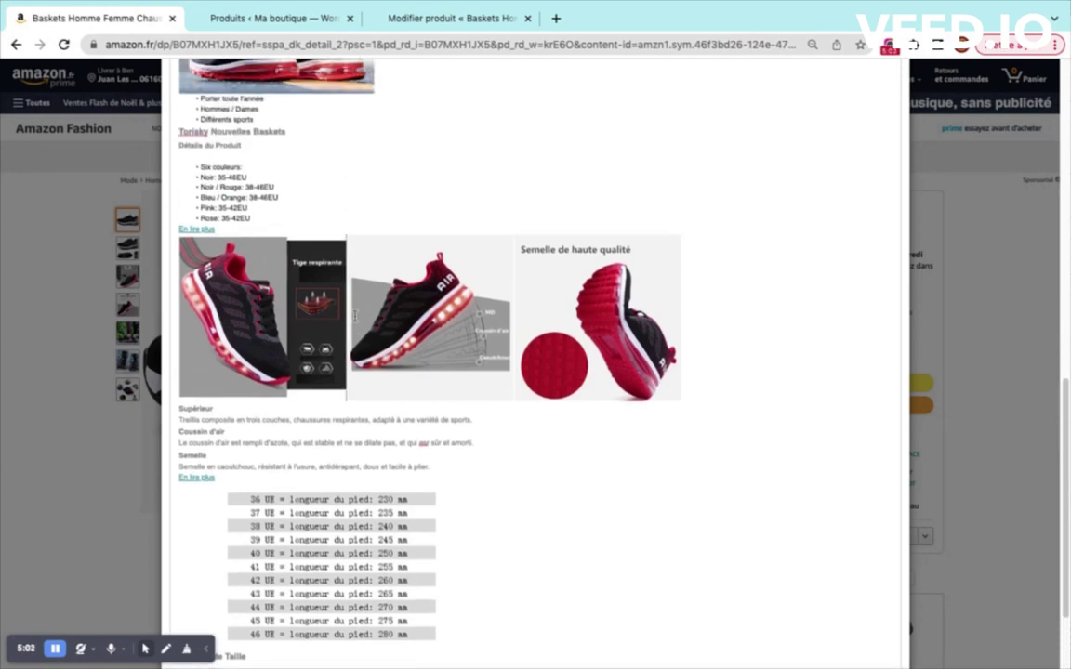
click(553, 288)
scroll(473, 240, up, 2)
scroll(473, 240, up, 10)
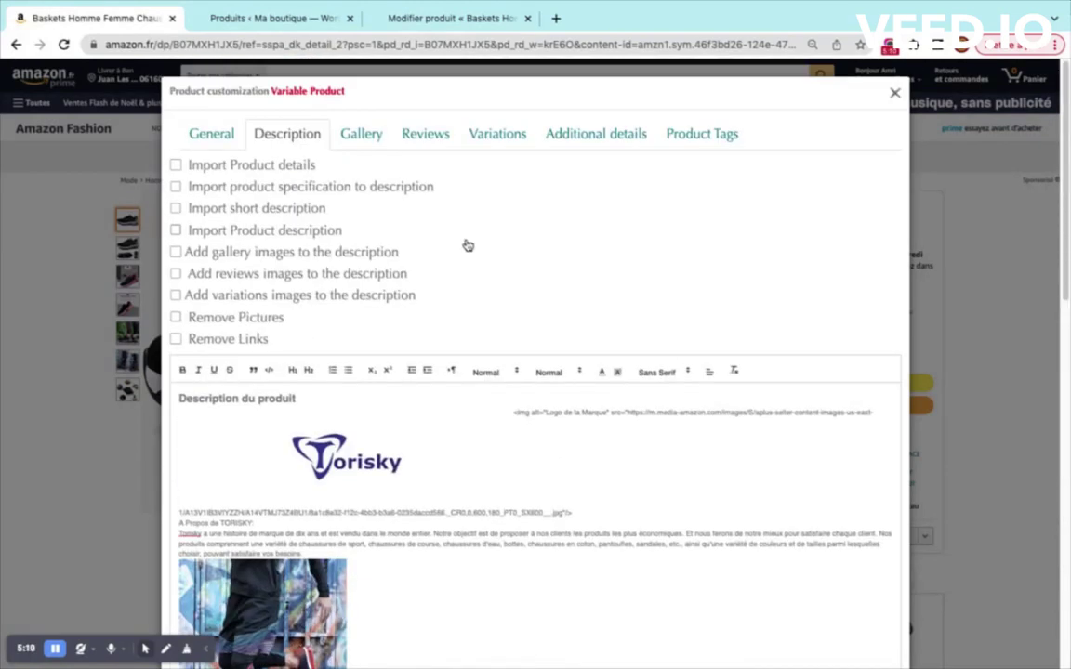
Step: Include product details, specification, short description and gallery images in the description import
click(274, 168)
click(286, 187)
click(288, 208)
scroll(419, 405, down, 15)
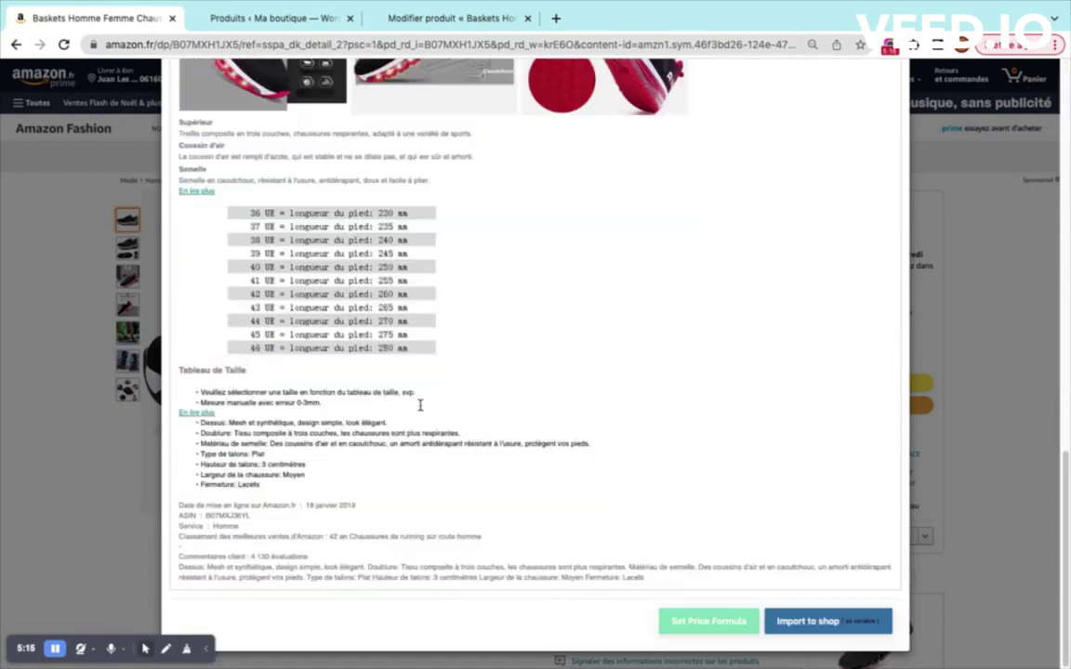
drag(613, 565, 164, 354)
scroll(669, 310, up, 15)
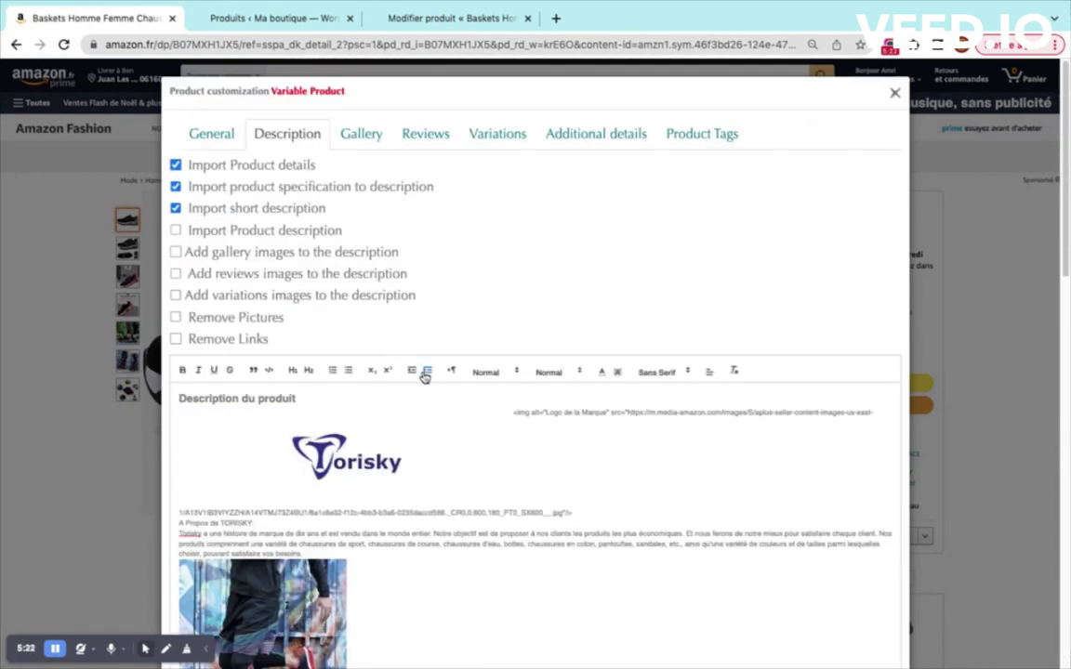
scroll(553, 437, down, 15)
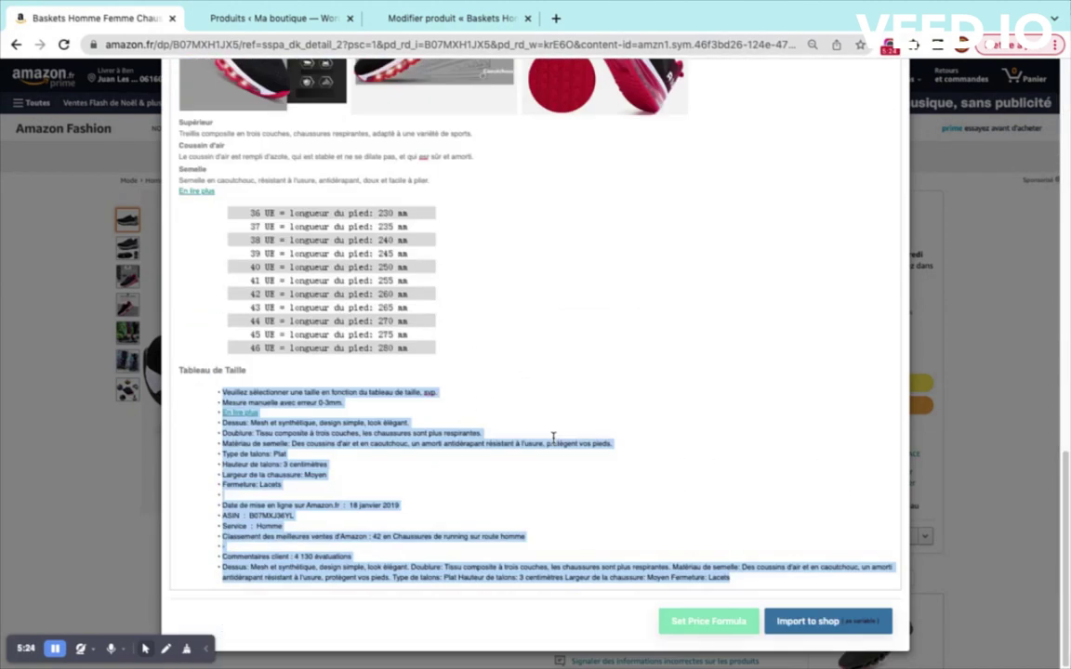
scroll(553, 435, up, 10)
scroll(520, 212, down, 2)
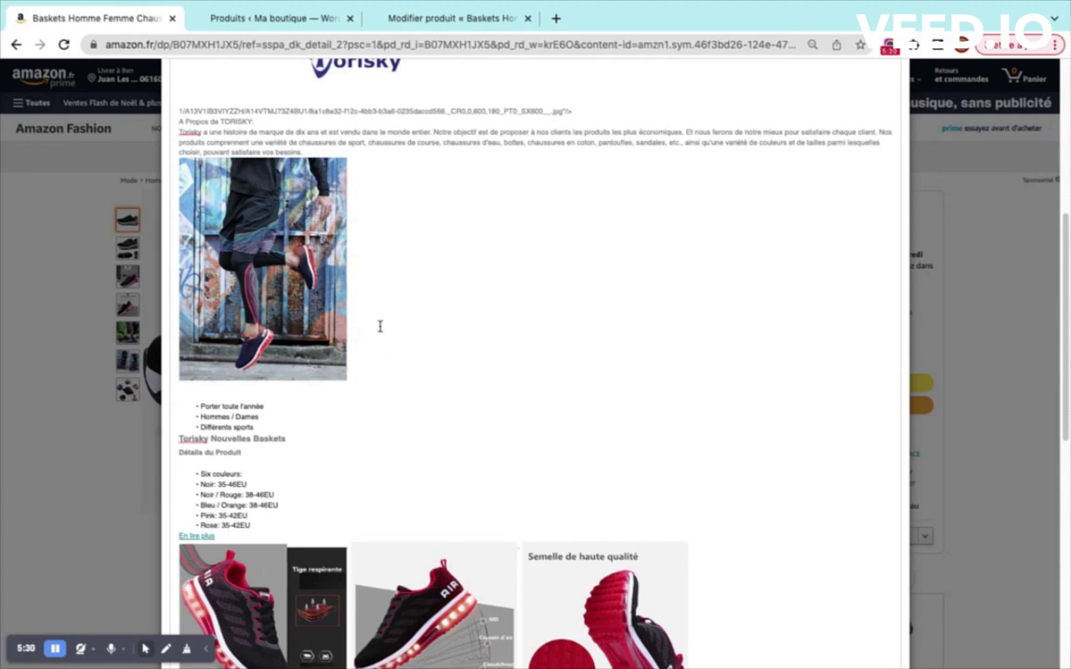
scroll(358, 320, up, 5)
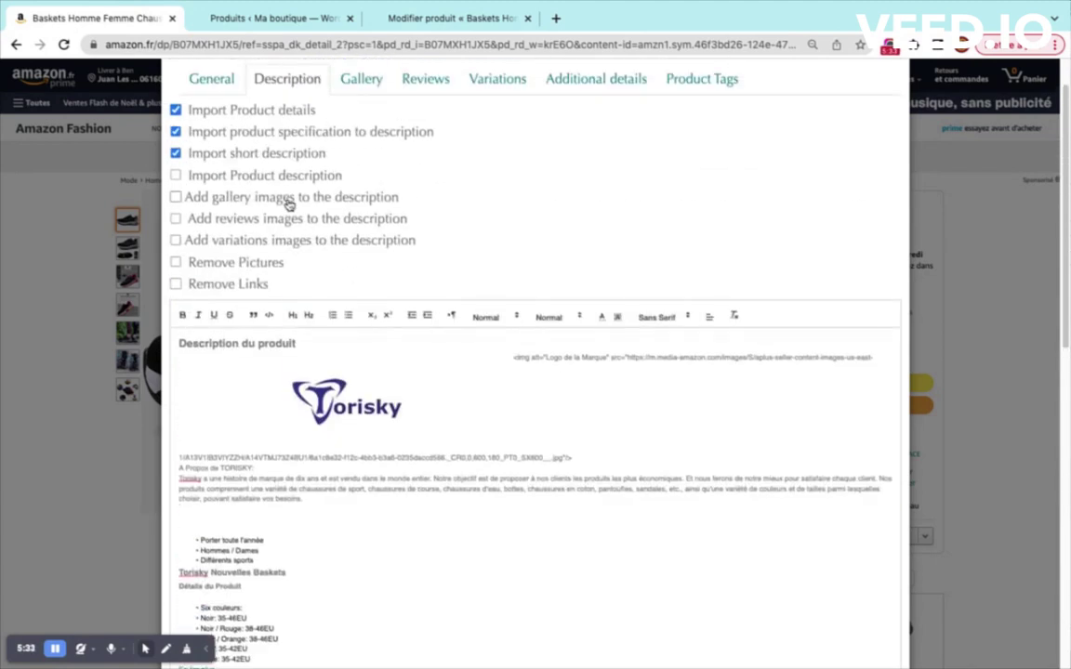
scroll(282, 167, up, 1)
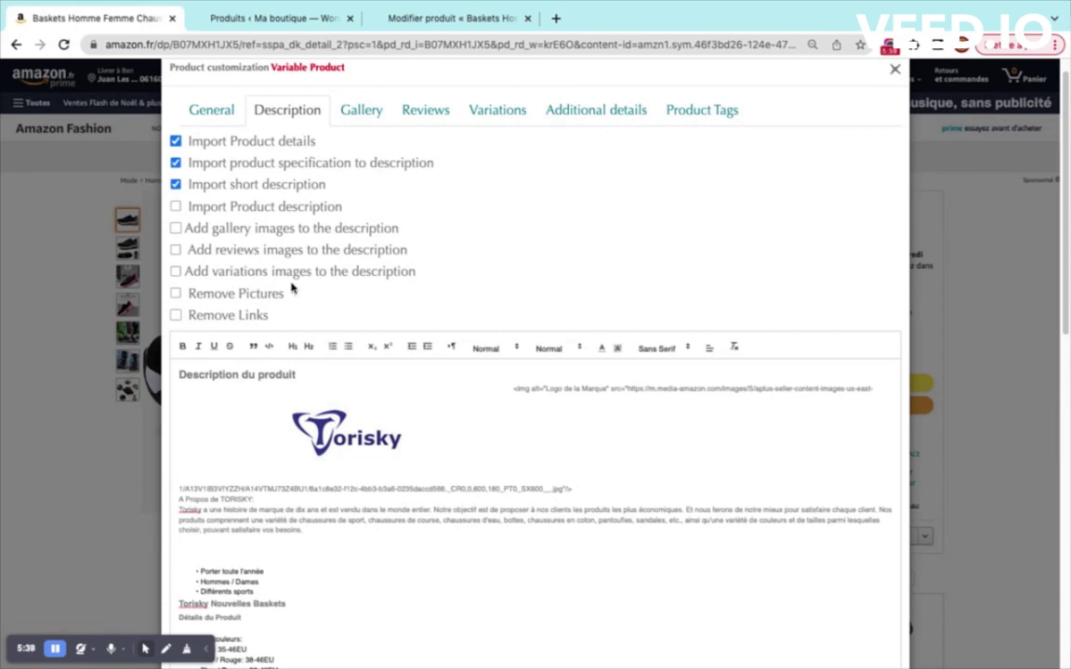
scroll(263, 275, down, 1)
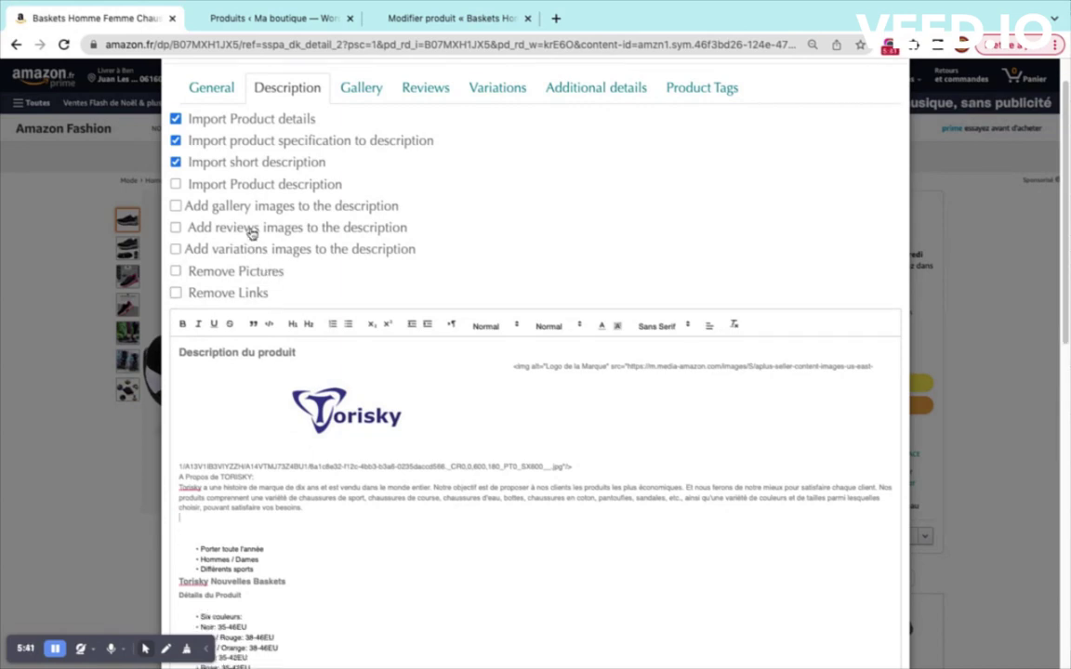
click(235, 205)
scroll(270, 222, up, 2)
scroll(401, 426, down, 20)
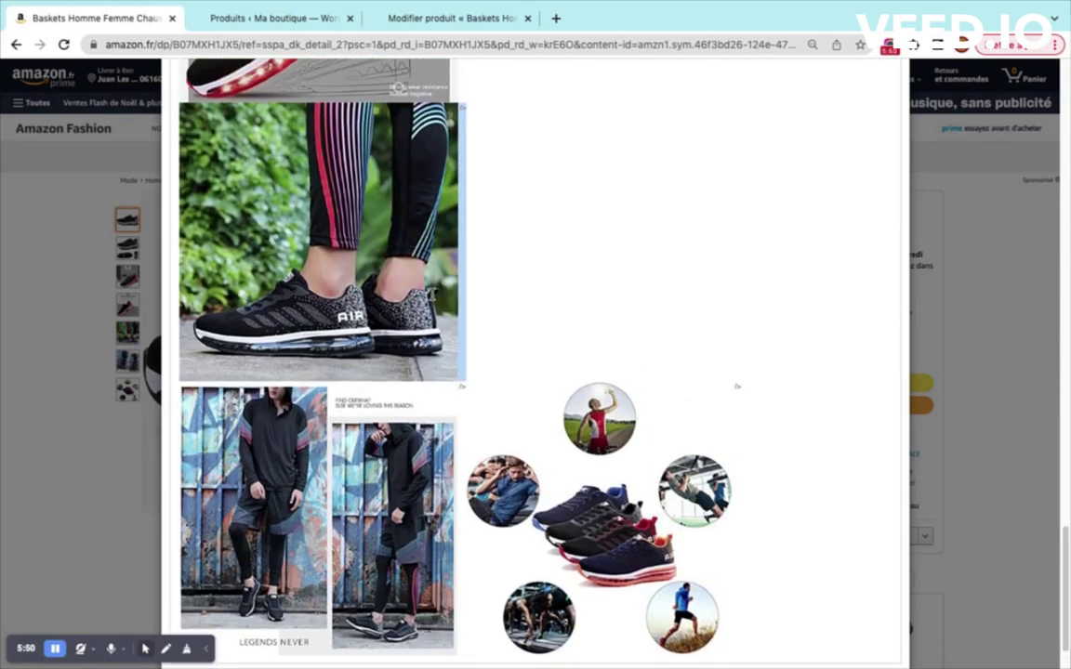
Step: Delete the text and size-selection note below 'Tableau de Taille'
mouse_move(264, 655)
mouse_down()
mouse_move(265, 65)
mouse_move(263, 651)
mouse_up()
scroll(263, 558, down, 6)
drag(558, 507, 166, 347)
key(BackSpace)
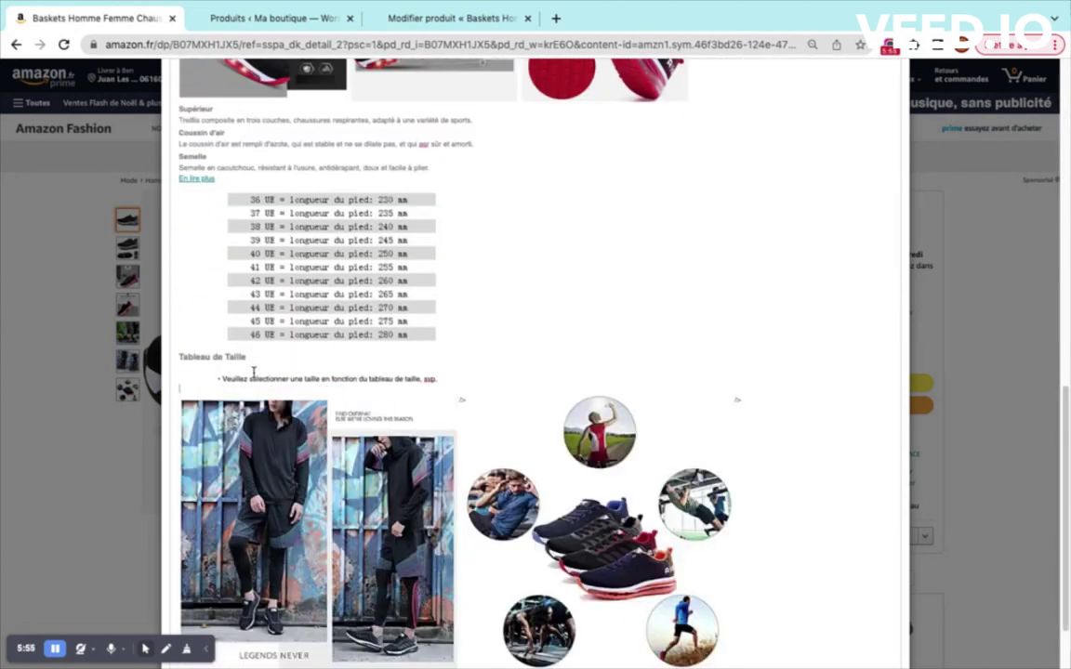
triple_click(253, 372)
key(BackSpace)
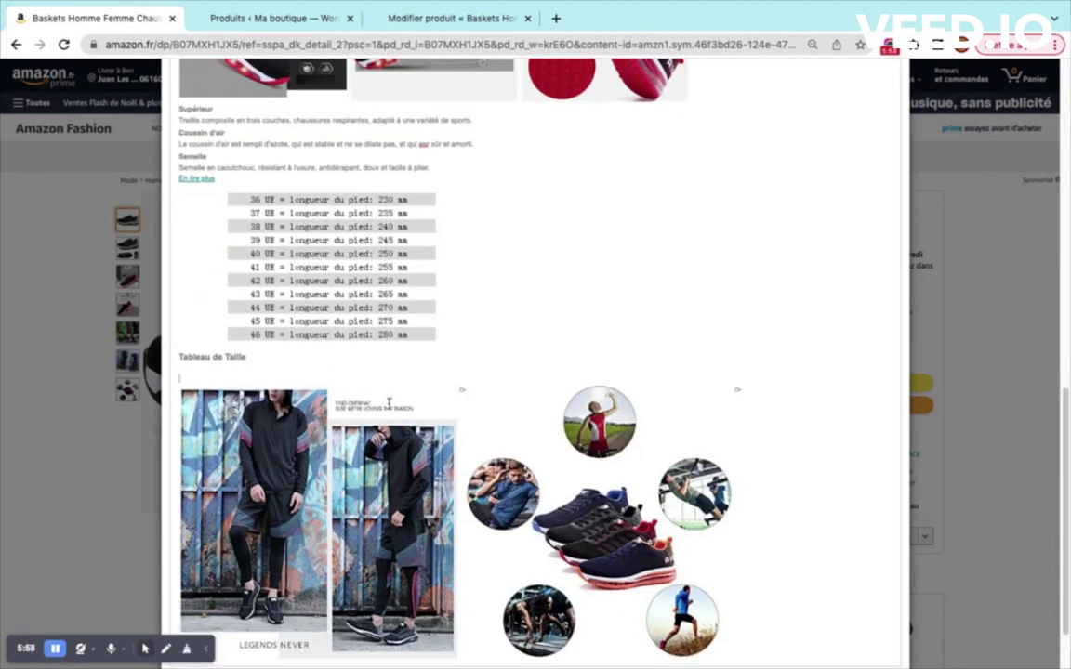
scroll(389, 403, up, 15)
Step: Look through the gallery images and customer reviews, loading more reviews
click(353, 134)
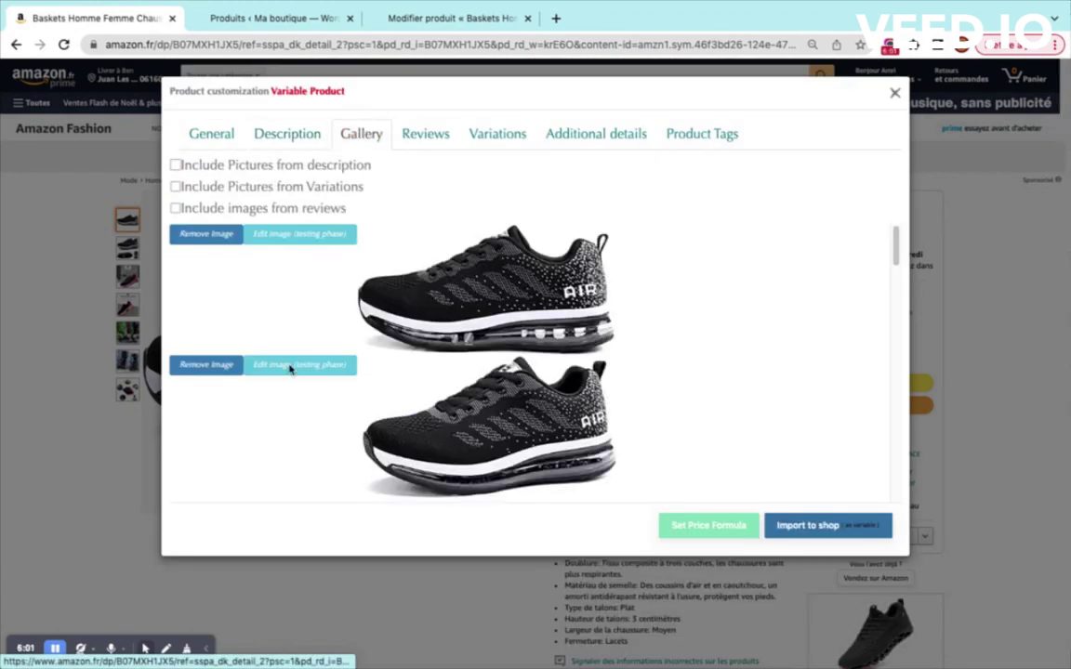
click(432, 136)
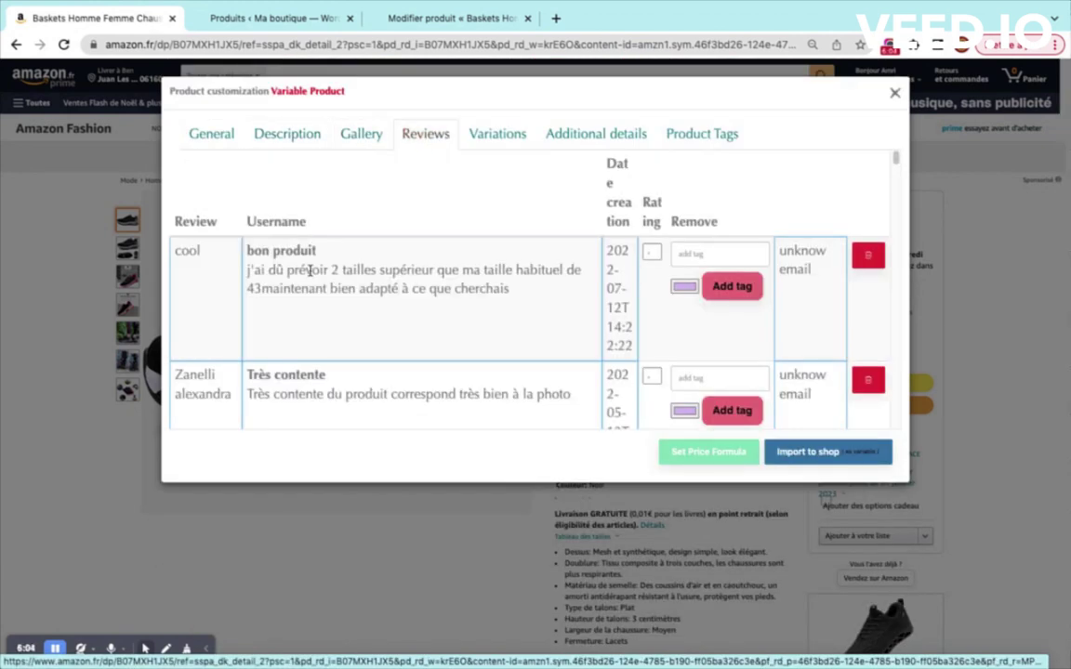
scroll(689, 317, down, 3)
scroll(688, 317, down, 10)
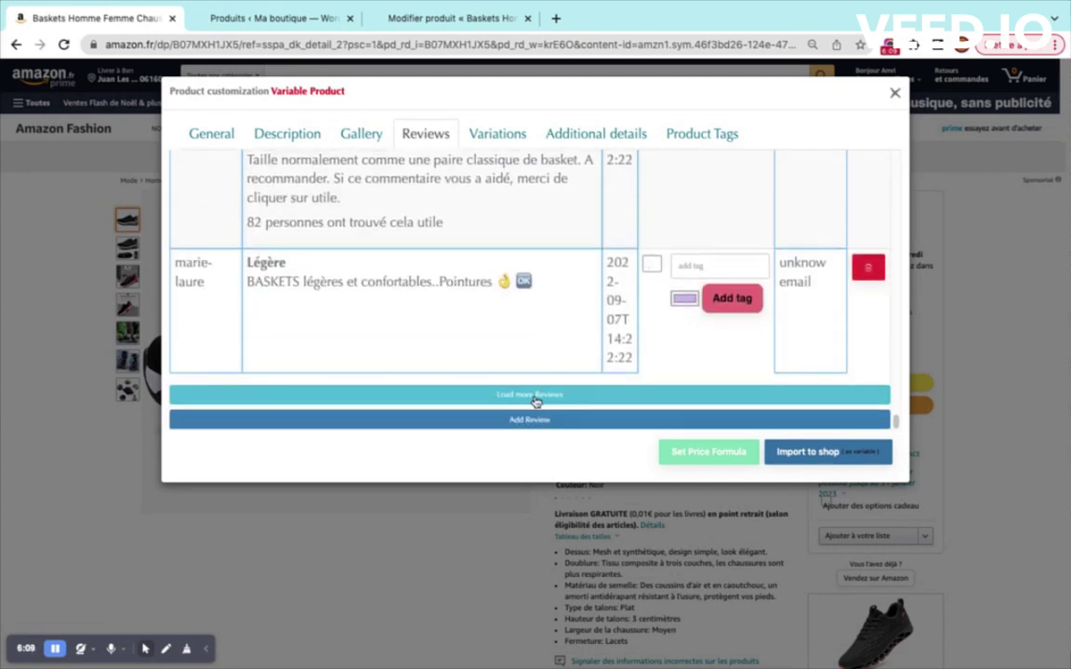
click(530, 398)
click(498, 140)
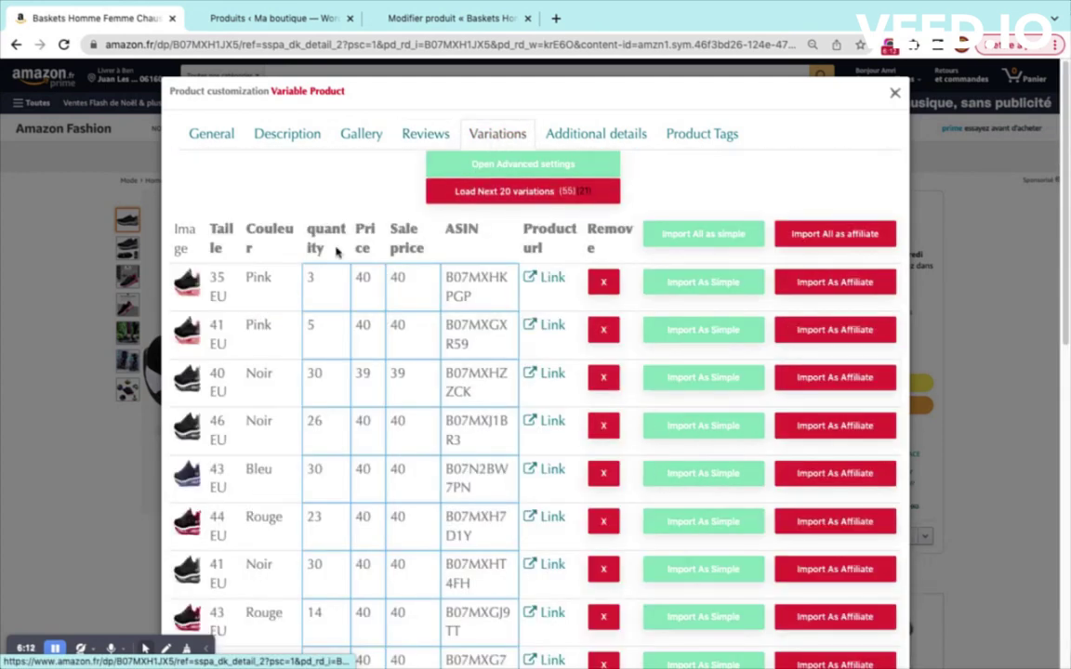
Step: In Additional details, remove the empty fifth row and add a 'shopname' specification
click(639, 144)
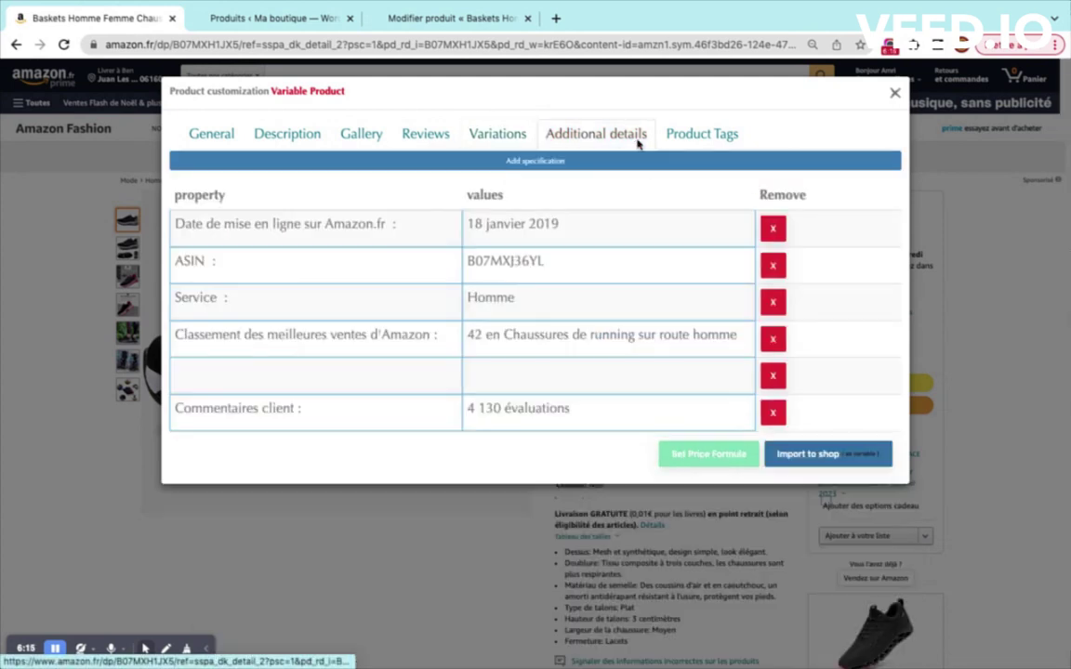
click(773, 375)
click(521, 162)
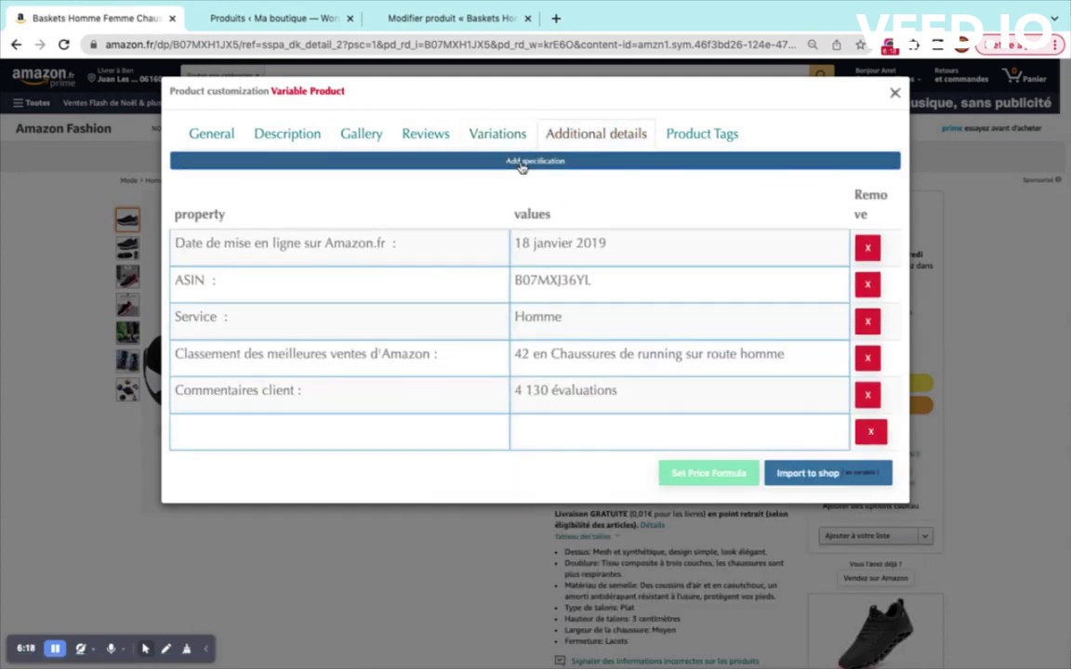
click(342, 436)
text(shopname)
key(Tab)
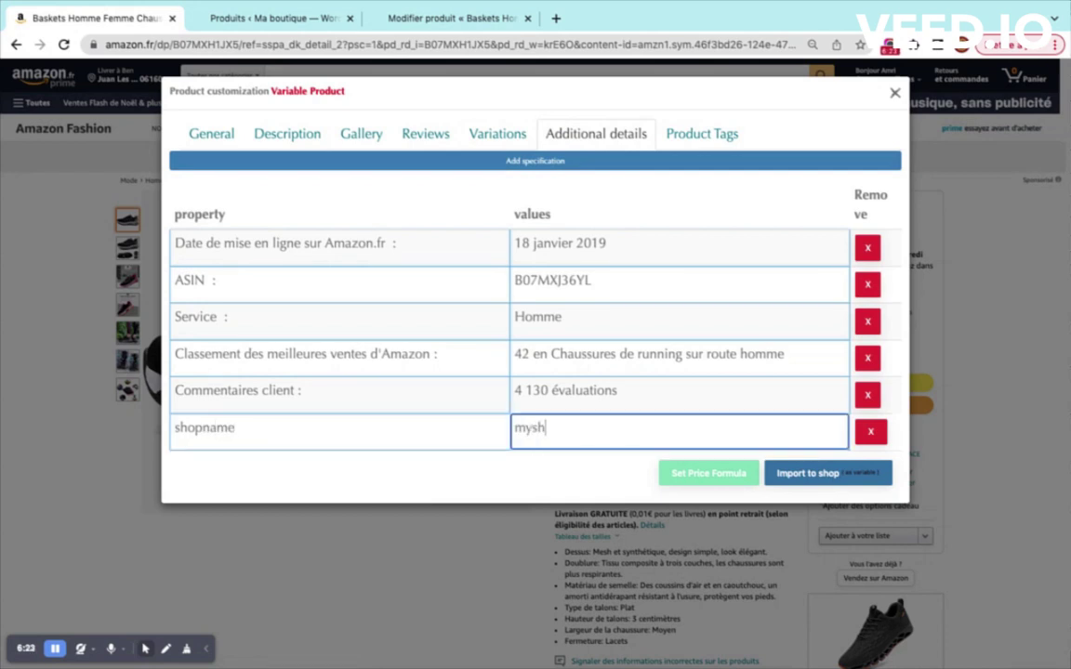
Step: Enter 'myshop' as the shopname value and turn on Create tags from Title
text(myshop)
click(706, 133)
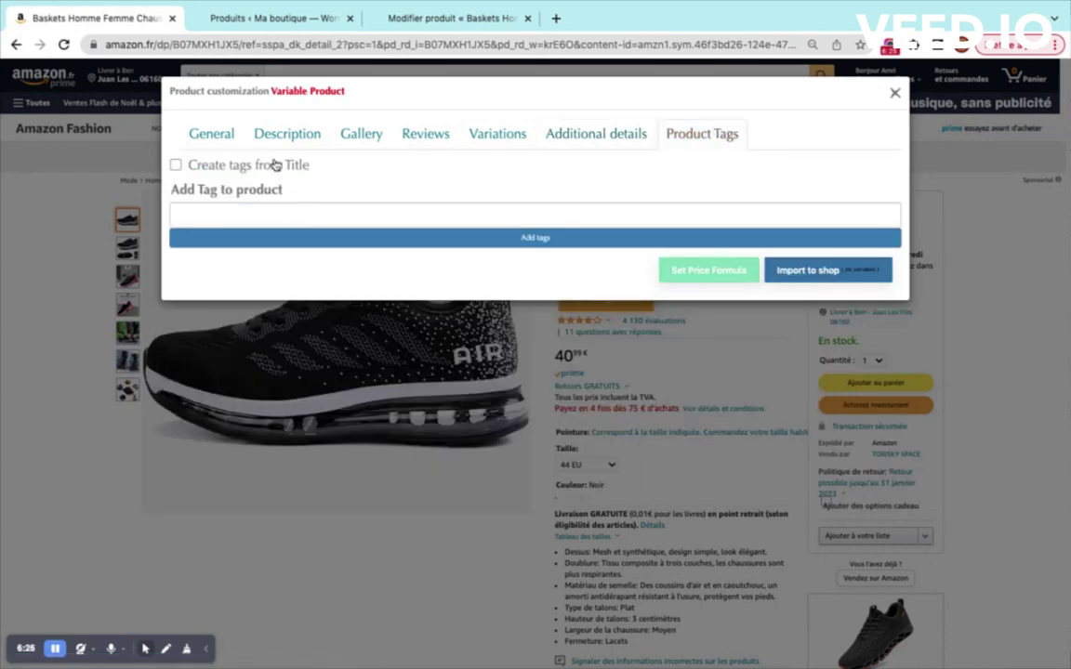
click(269, 19)
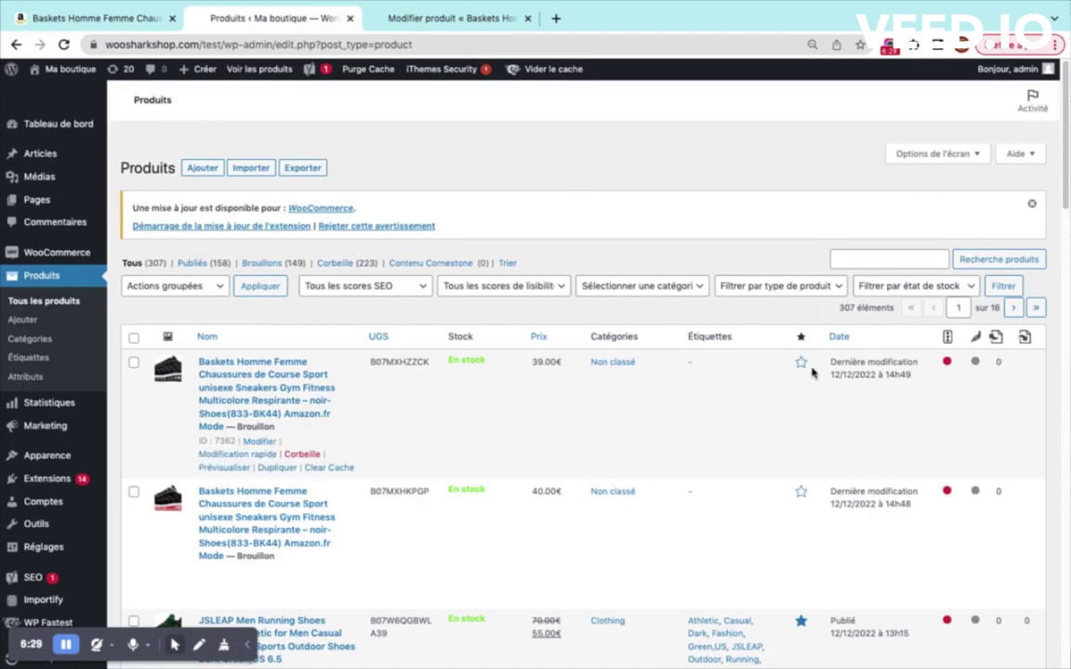
click(447, 19)
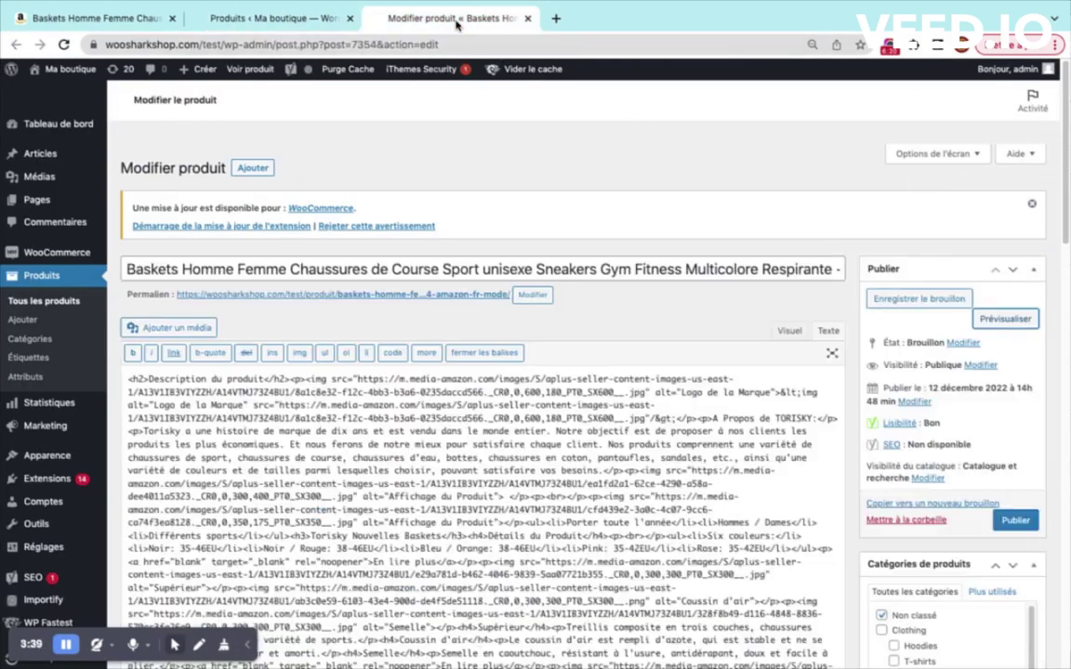
click(93, 19)
click(290, 175)
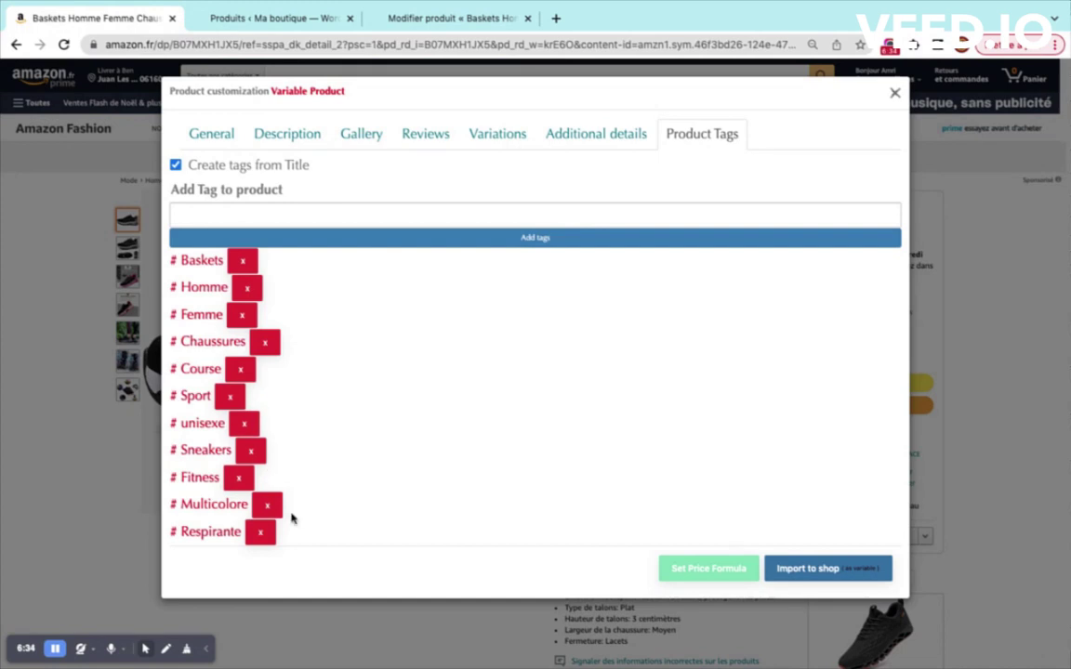
click(499, 134)
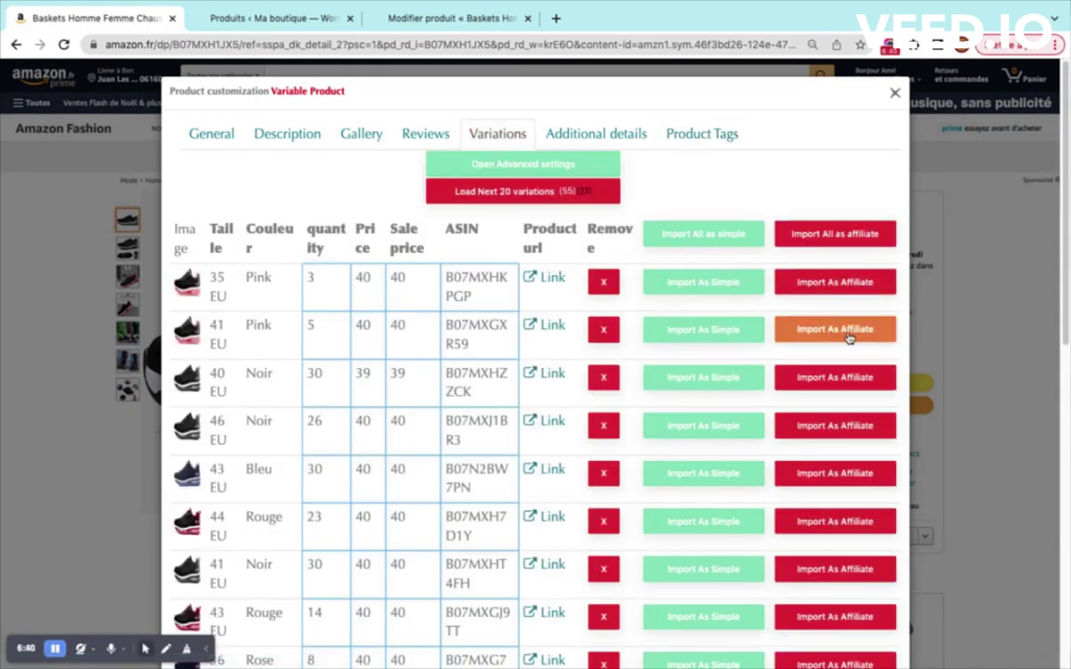
Step: Enable both charm pricing rules, 00 and 99, in the advanced variation settings
scroll(831, 407, down, 1)
scroll(632, 251, up, 1)
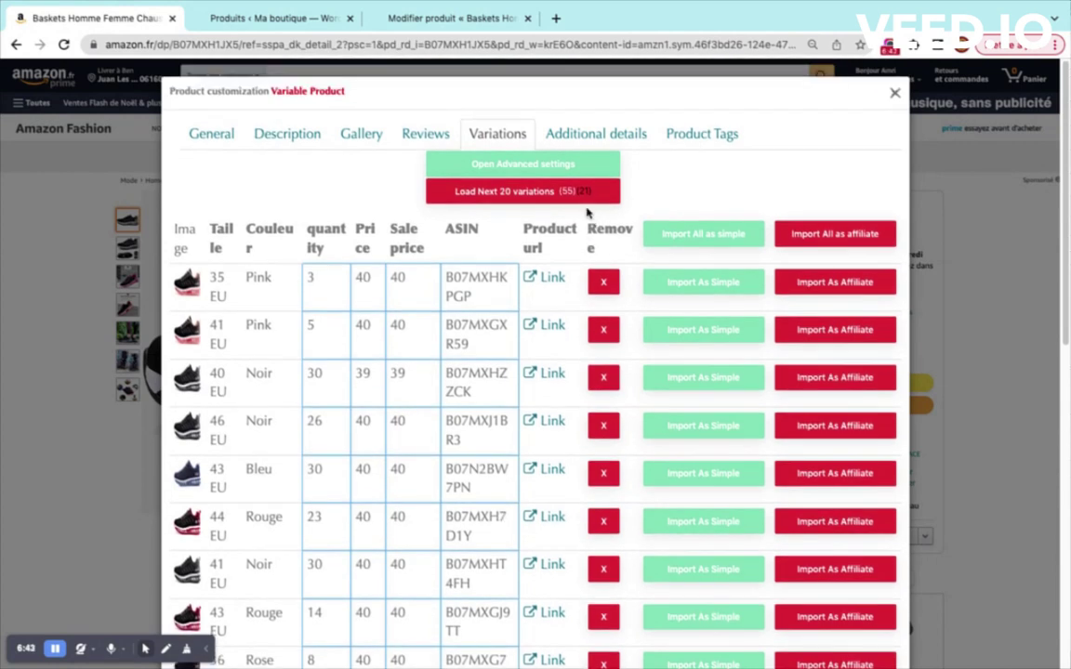
click(548, 165)
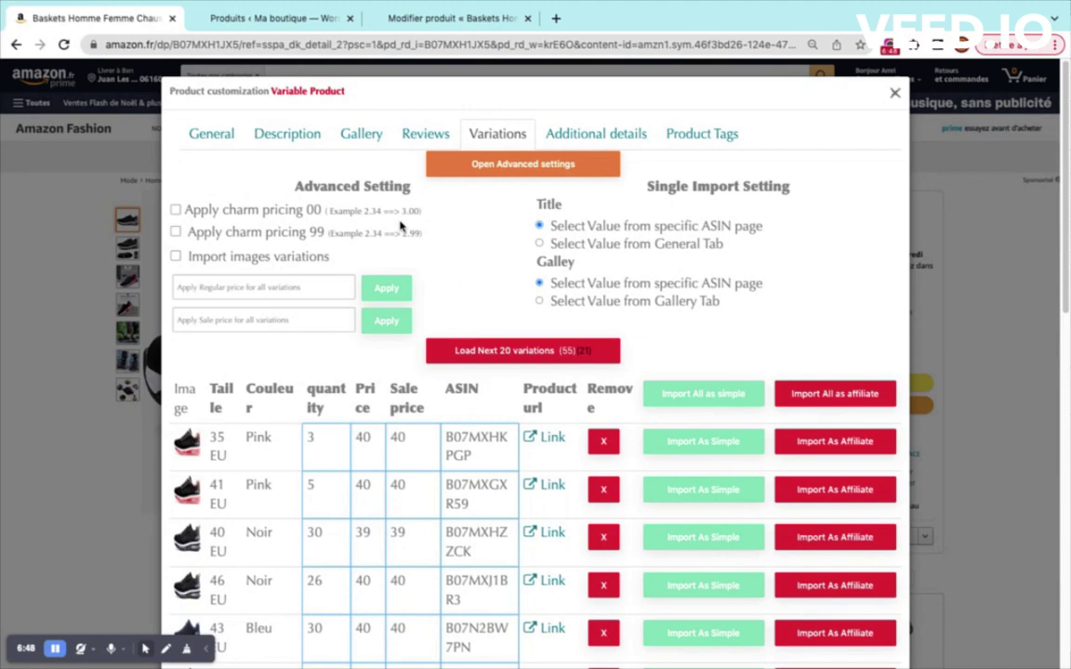
click(269, 213)
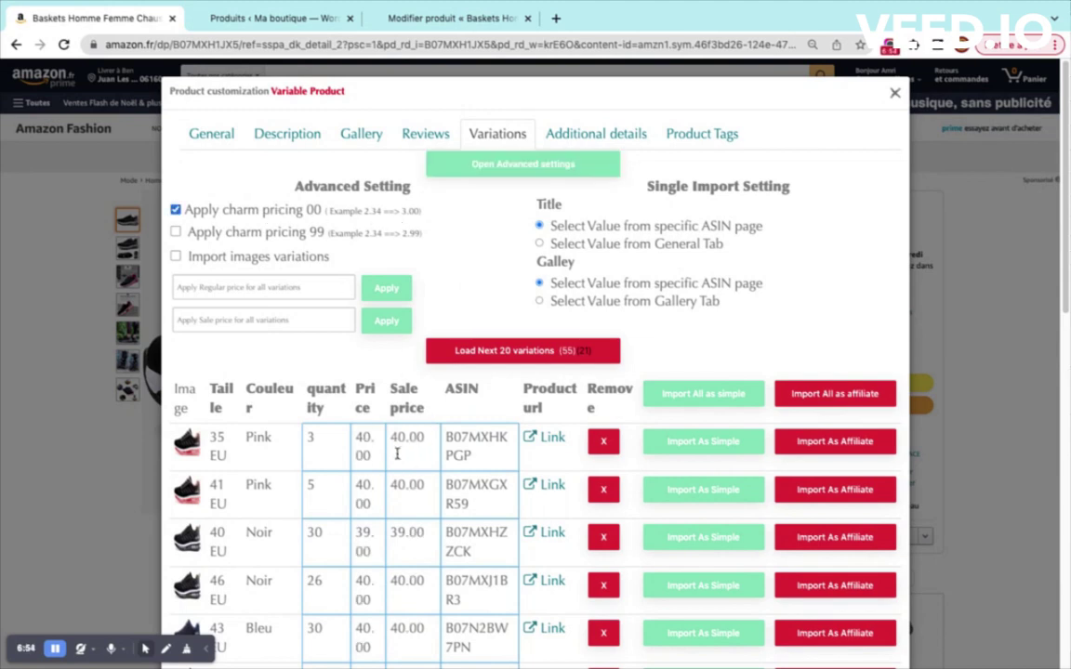
drag(394, 437, 405, 437)
click(428, 440)
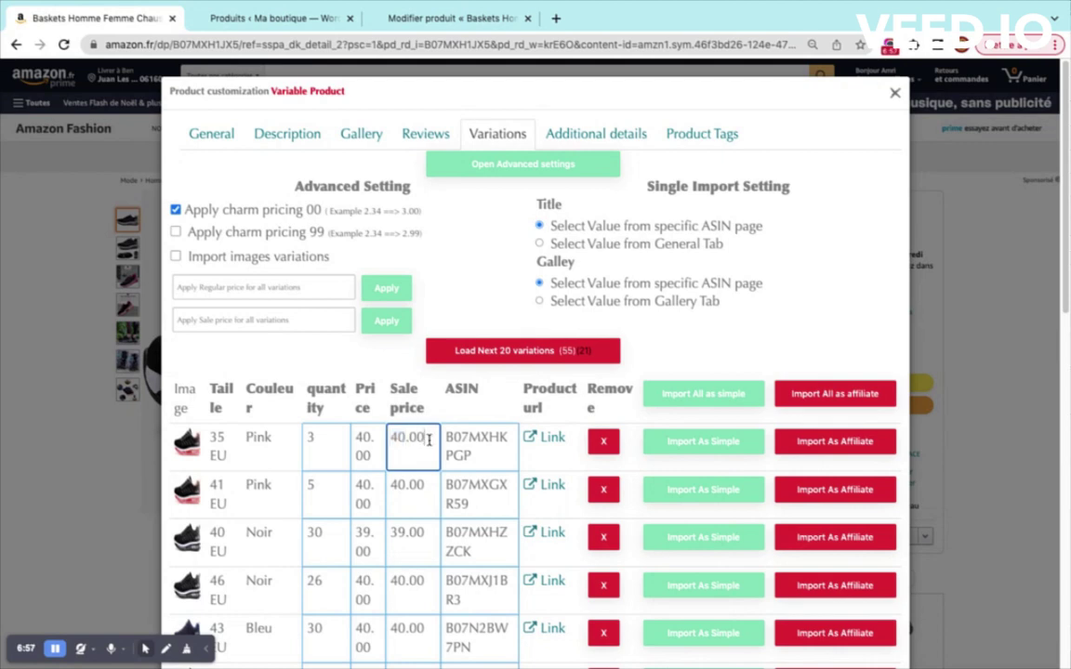
click(269, 233)
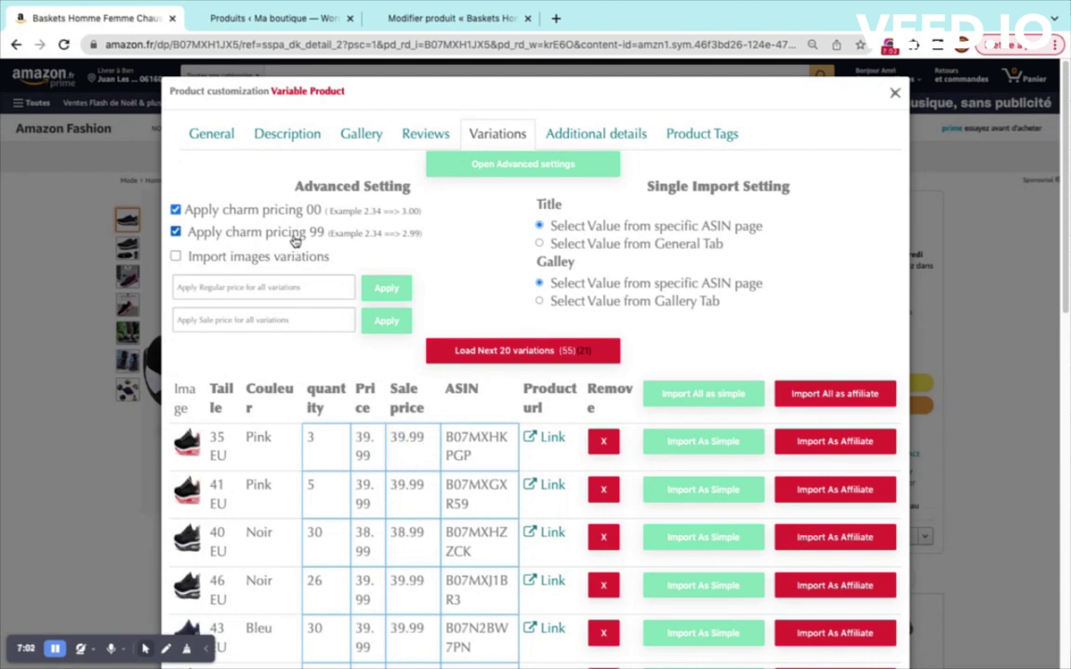
Step: Apply a regular price of 35 to every variation, giving charm prices of 40.00 and 39.00
click(268, 291)
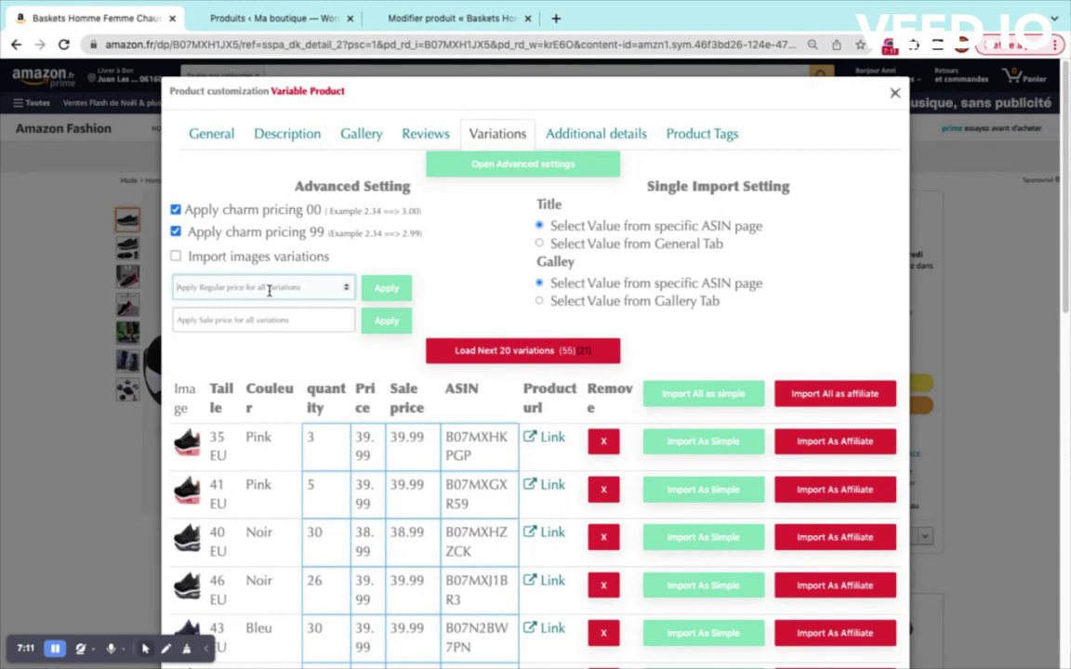
text(1)
click(388, 294)
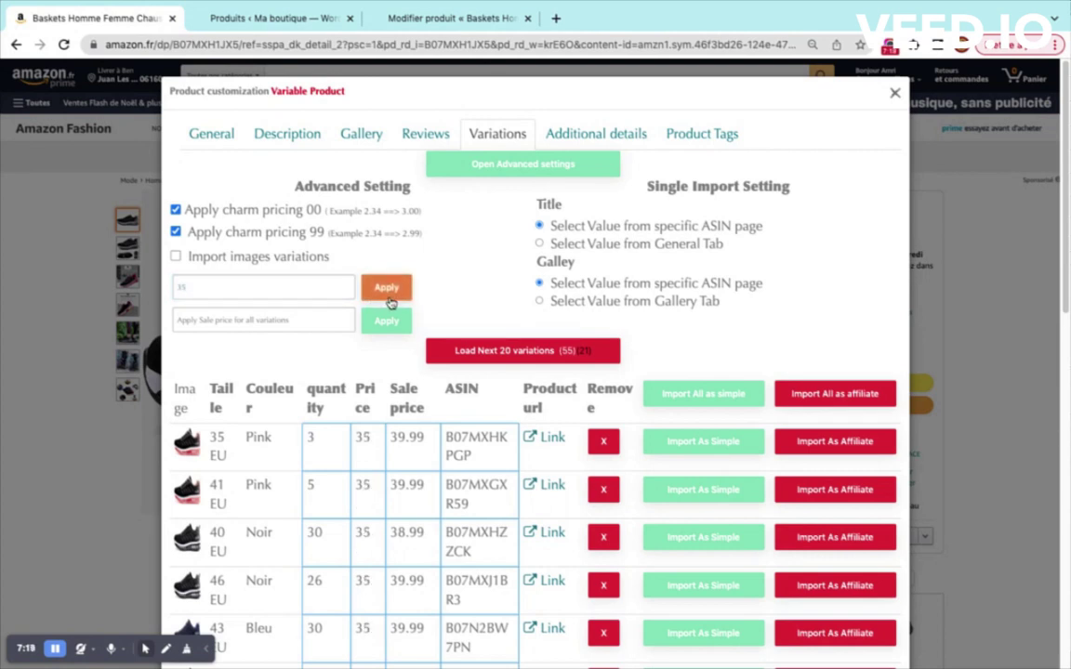
double_click(240, 210)
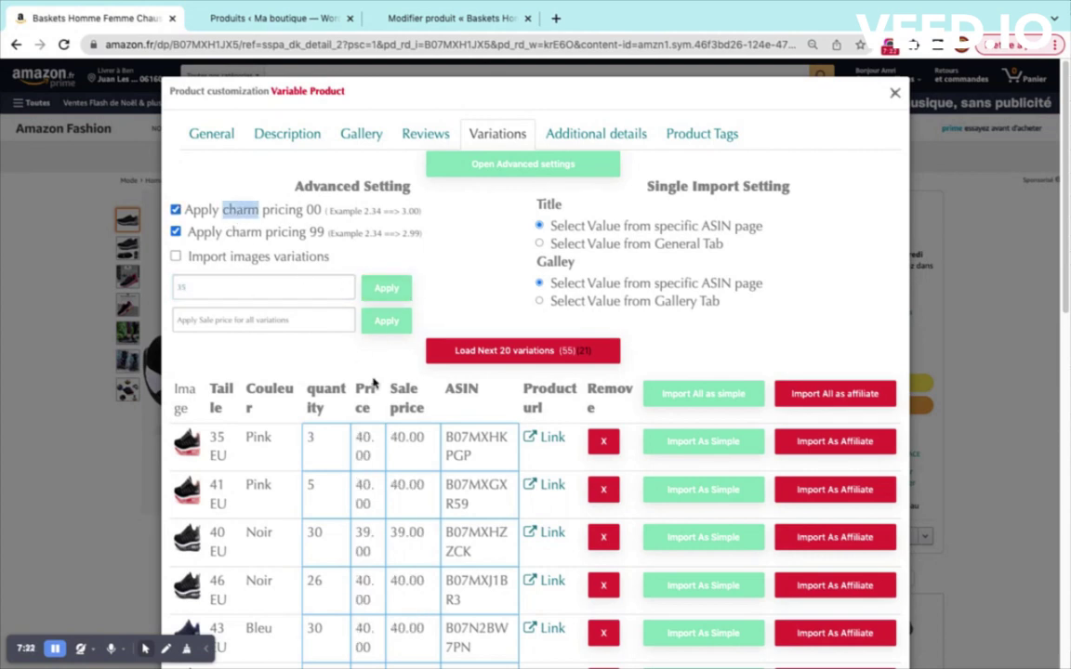
scroll(790, 446, down, 1)
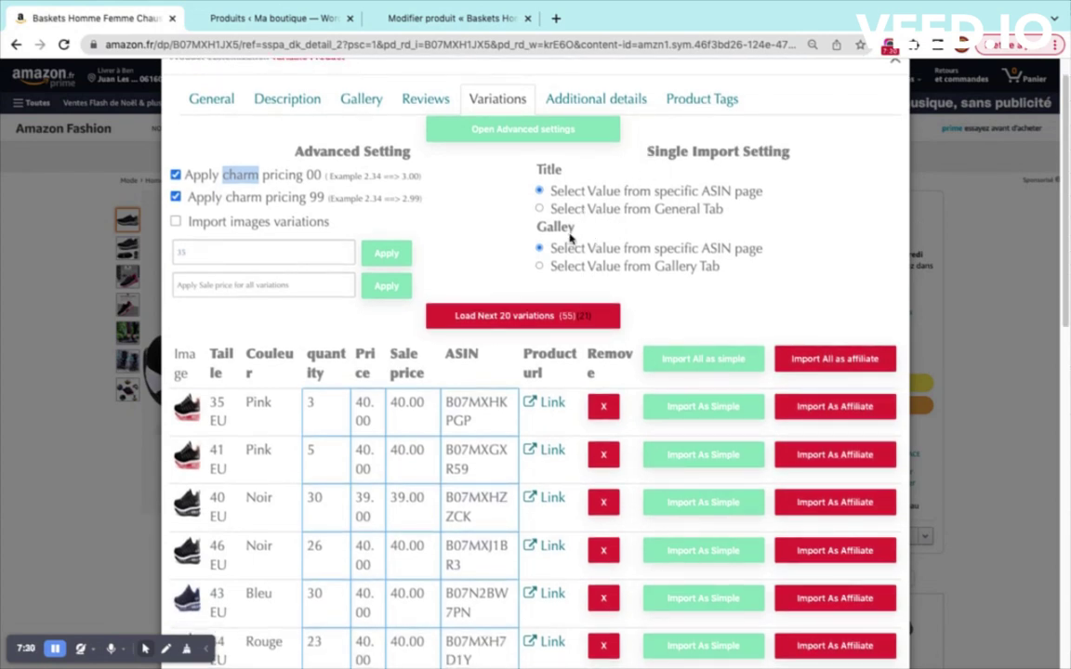
Step: Check the 46 EU Noir variation's Amazon page, then return to the import dialog
scroll(523, 263, up, 1)
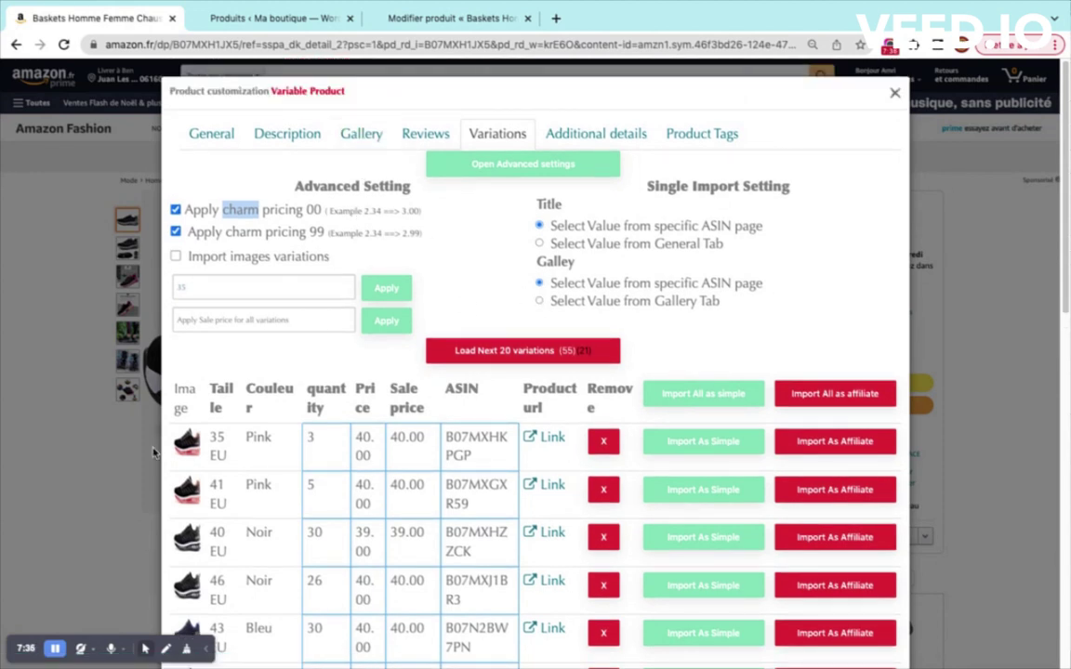
scroll(431, 570, down, 2)
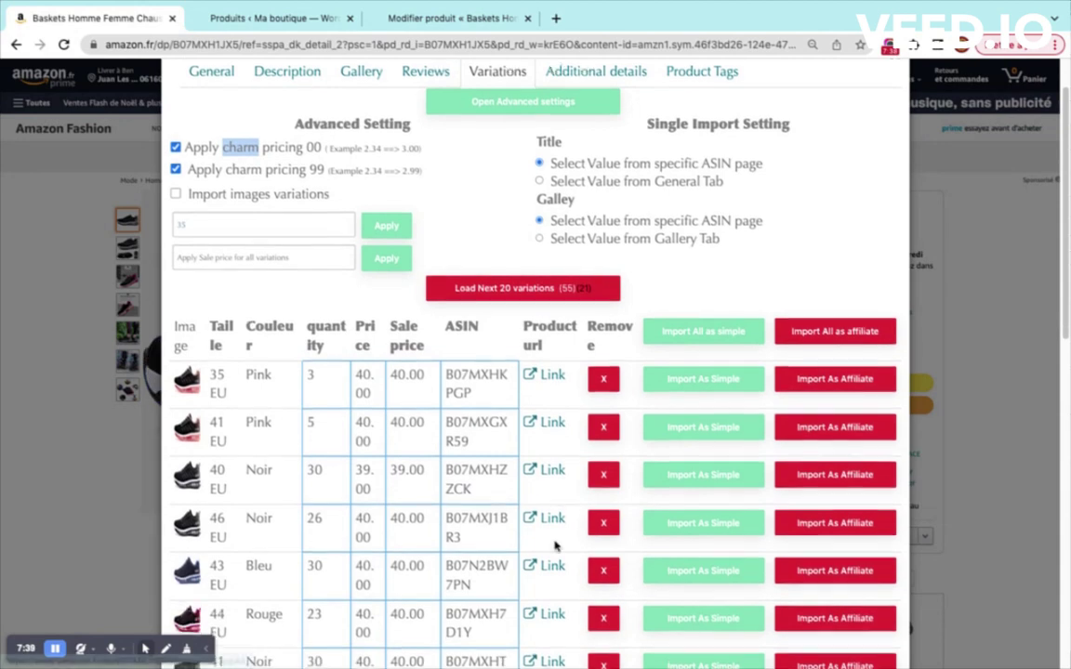
click(551, 525)
click(111, 18)
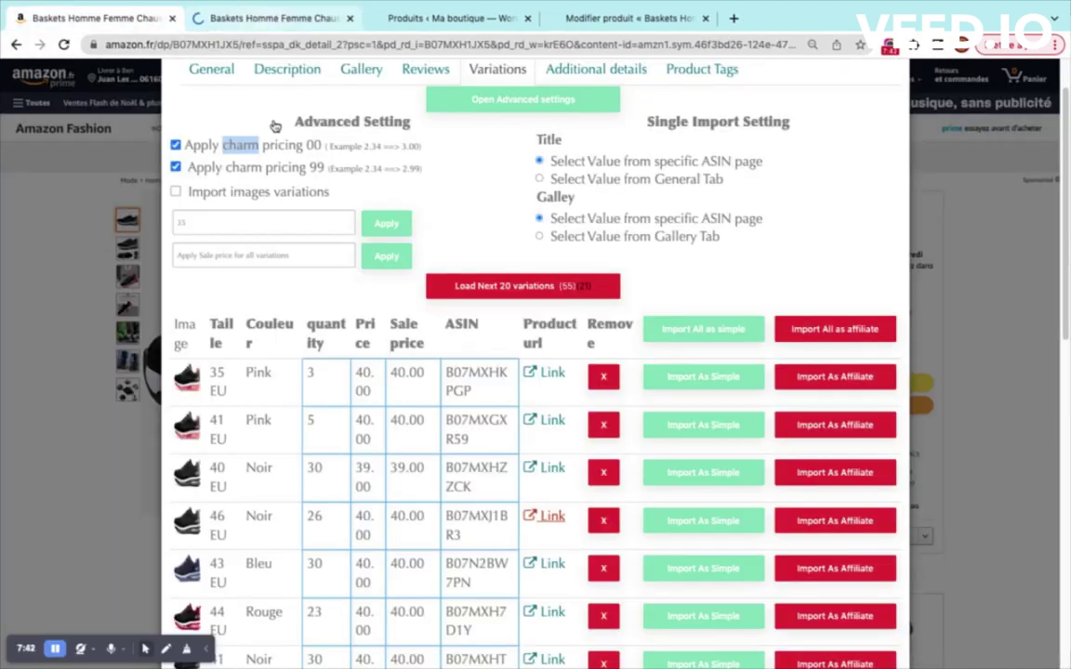
scroll(303, 137, down, 2)
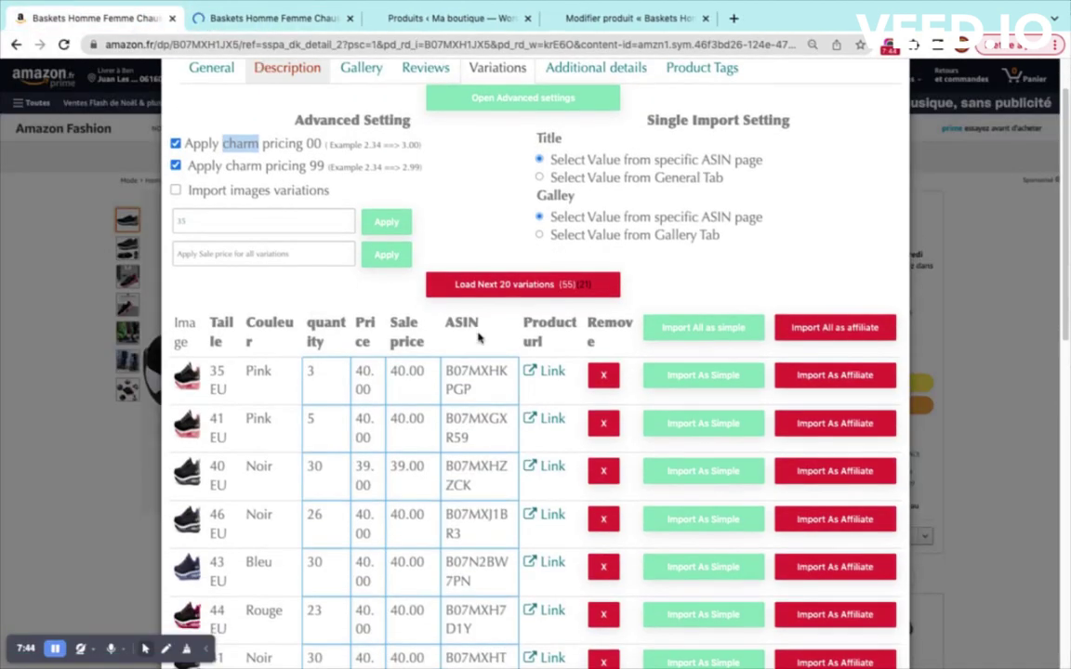
click(292, 18)
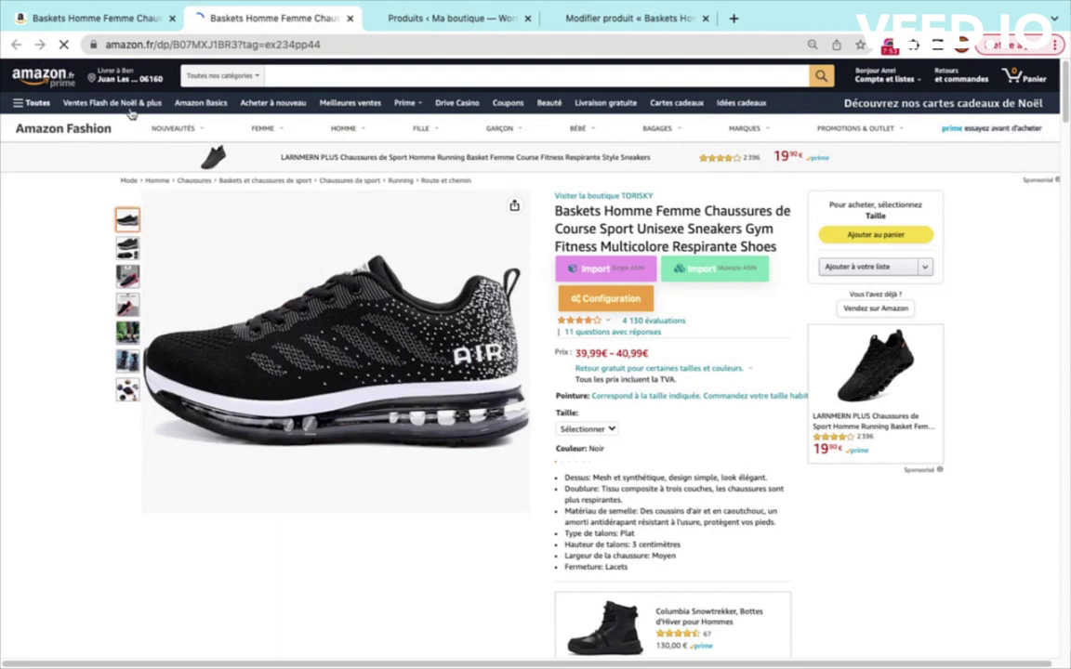
click(105, 21)
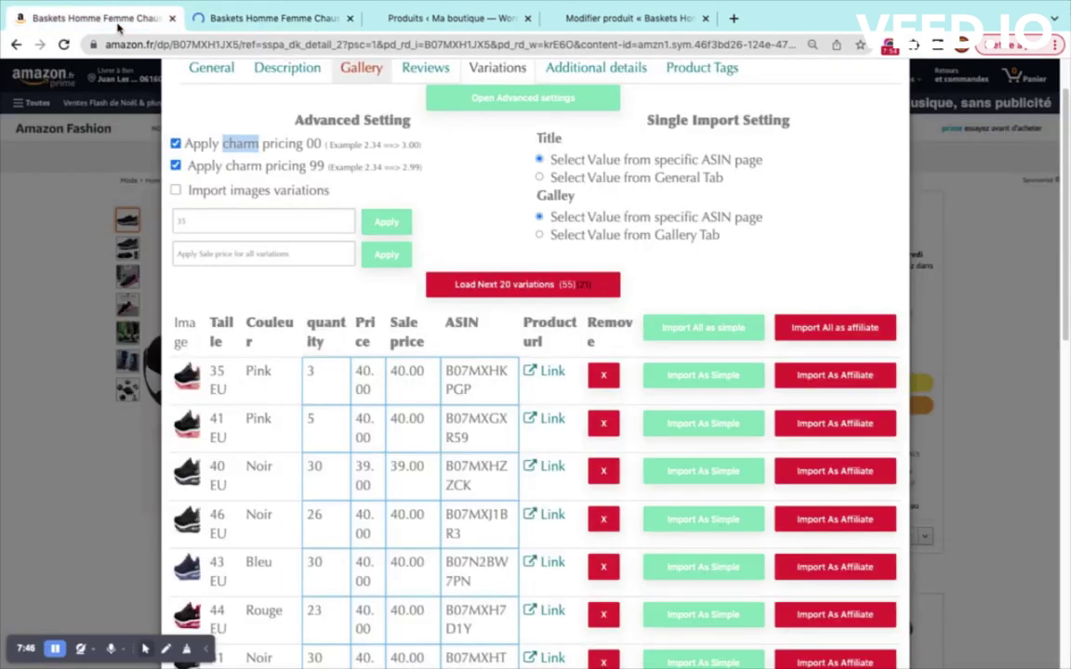
Step: Review the gallery, General and Variations tabs, then import 41 EU Noir as an affiliate product
click(337, 68)
scroll(346, 324, down, 10)
scroll(395, 208, up, 10)
click(493, 137)
scroll(734, 335, down, 3)
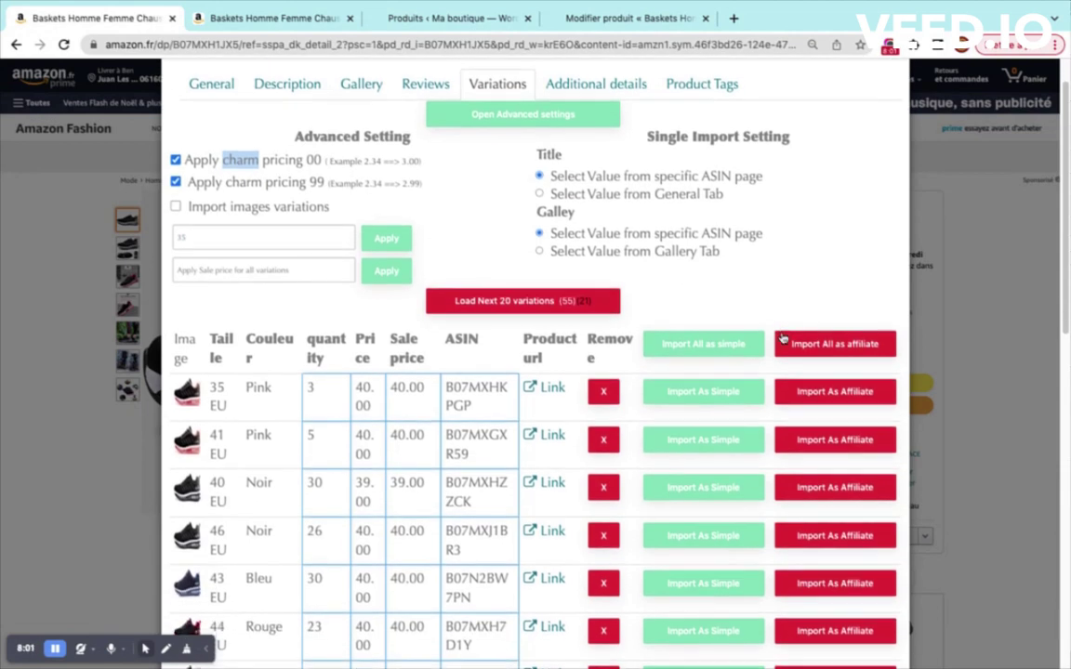
scroll(565, 167, up, 1)
scroll(434, 172, up, 2)
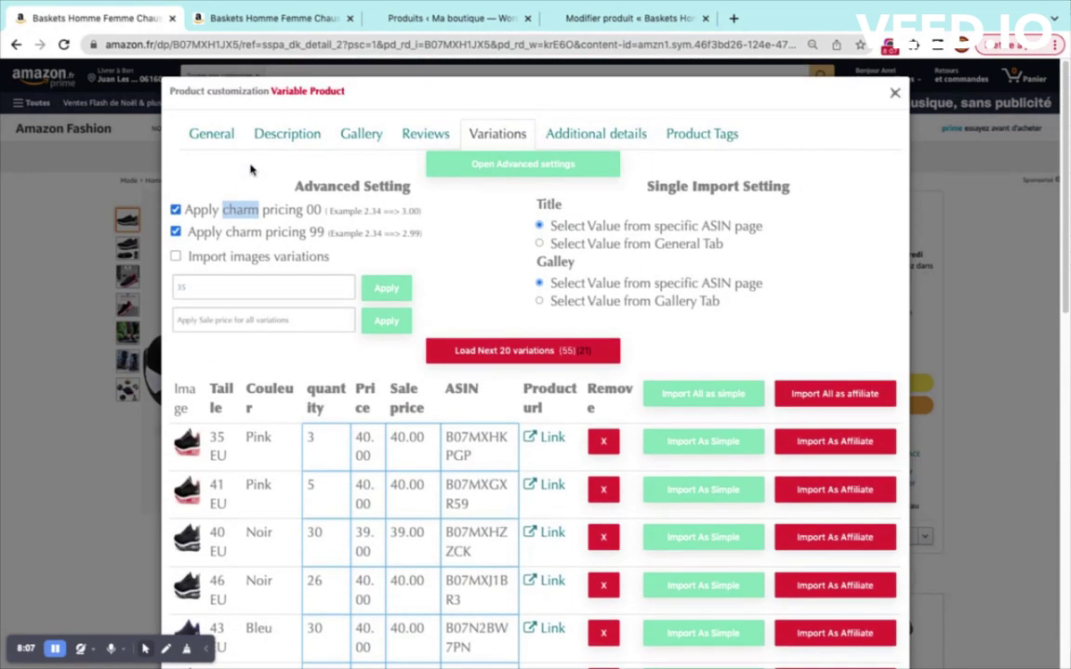
click(210, 134)
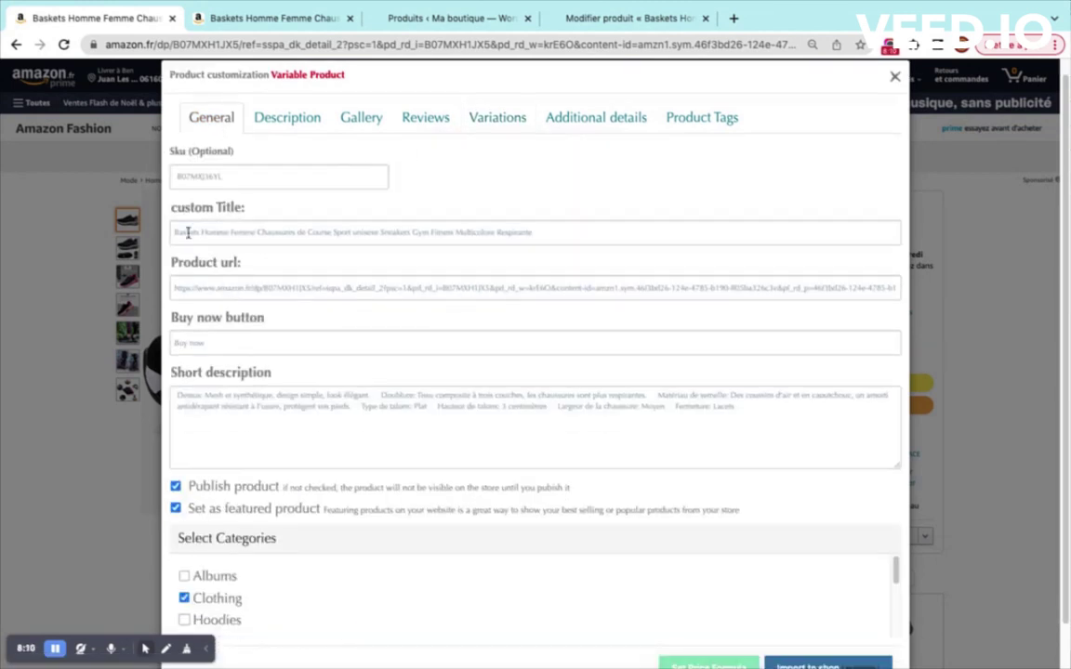
click(504, 121)
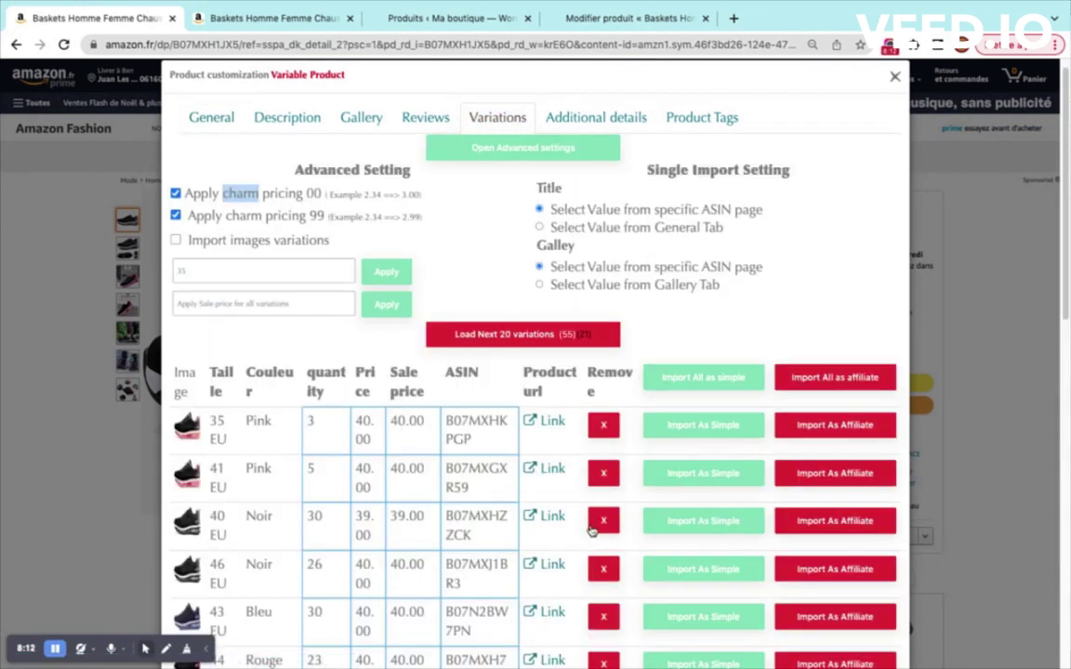
scroll(593, 531, down, 6)
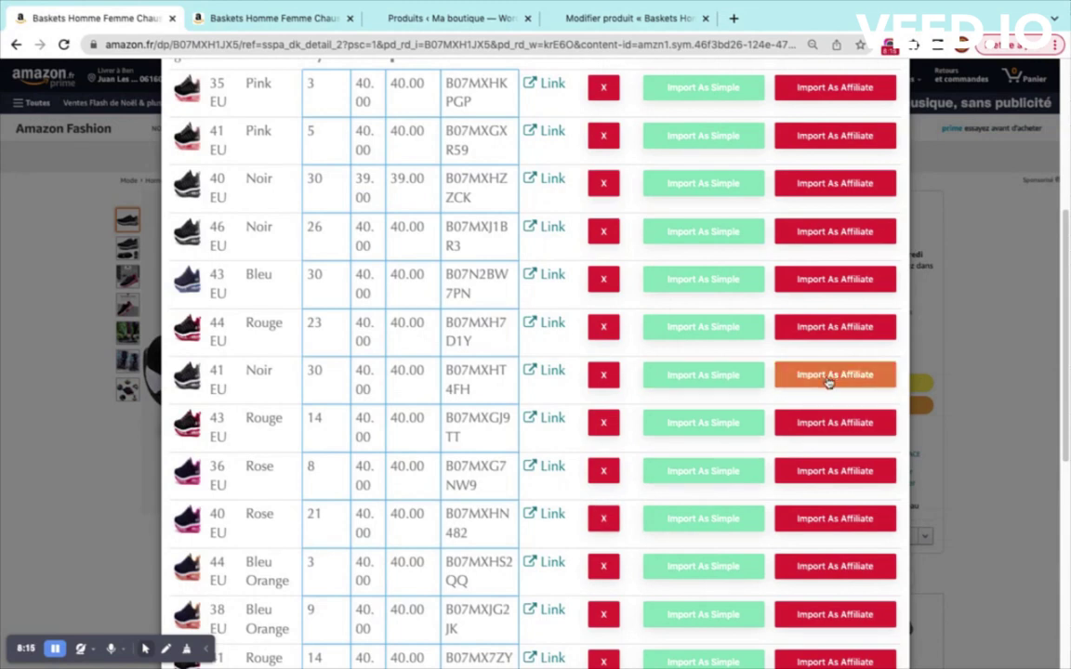
click(837, 378)
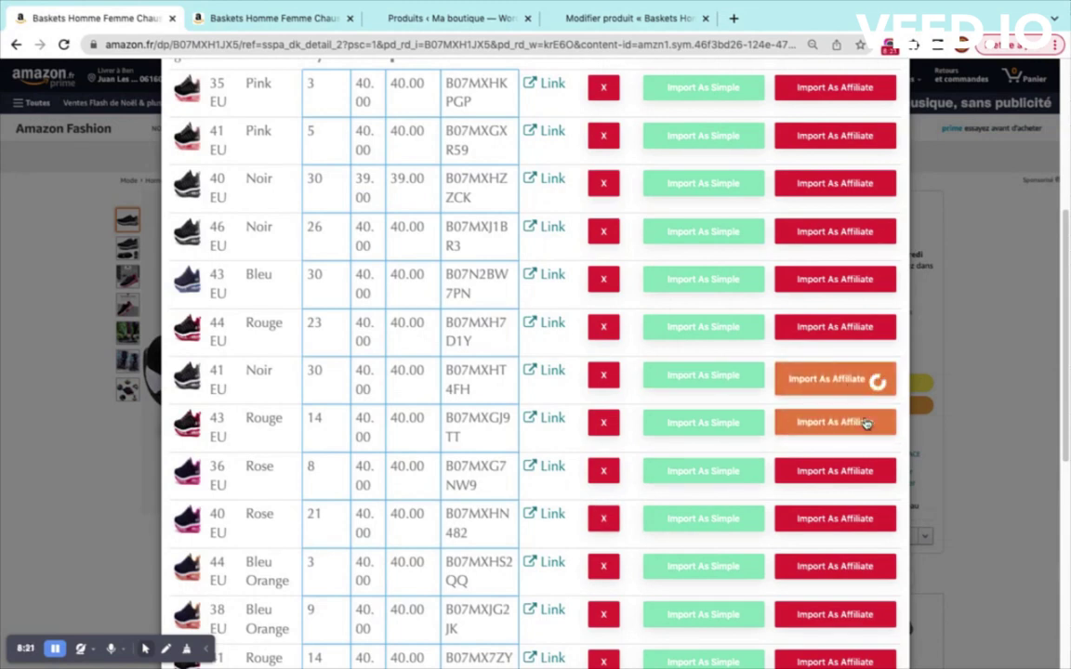
scroll(864, 423, up, 3)
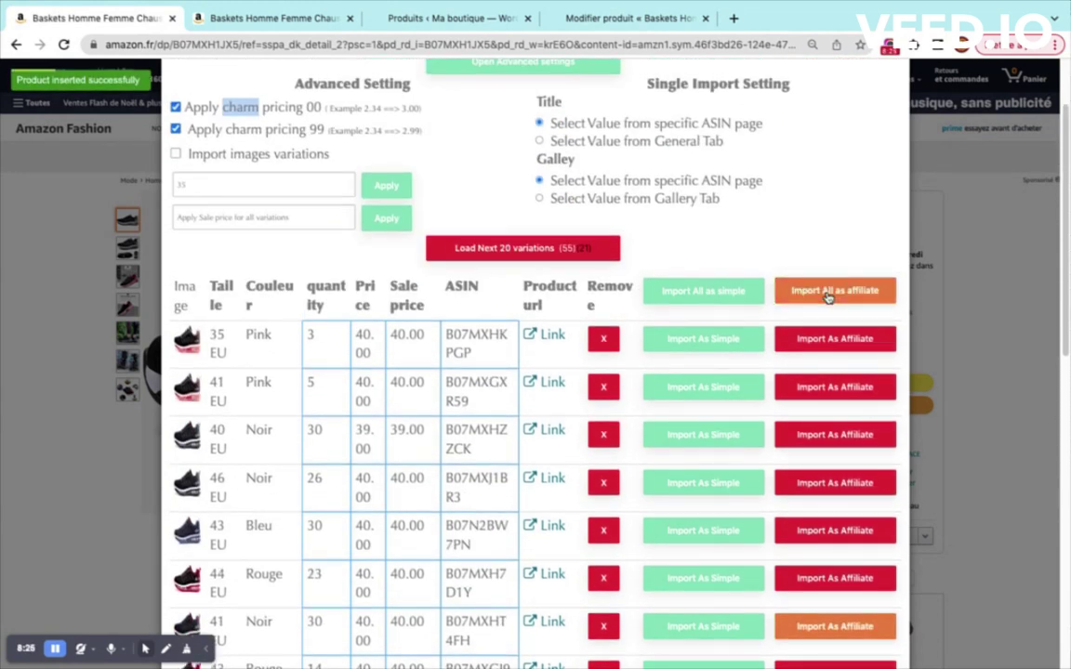
Step: Import all listed variations as affiliate products and check them in the shop's product list
click(827, 292)
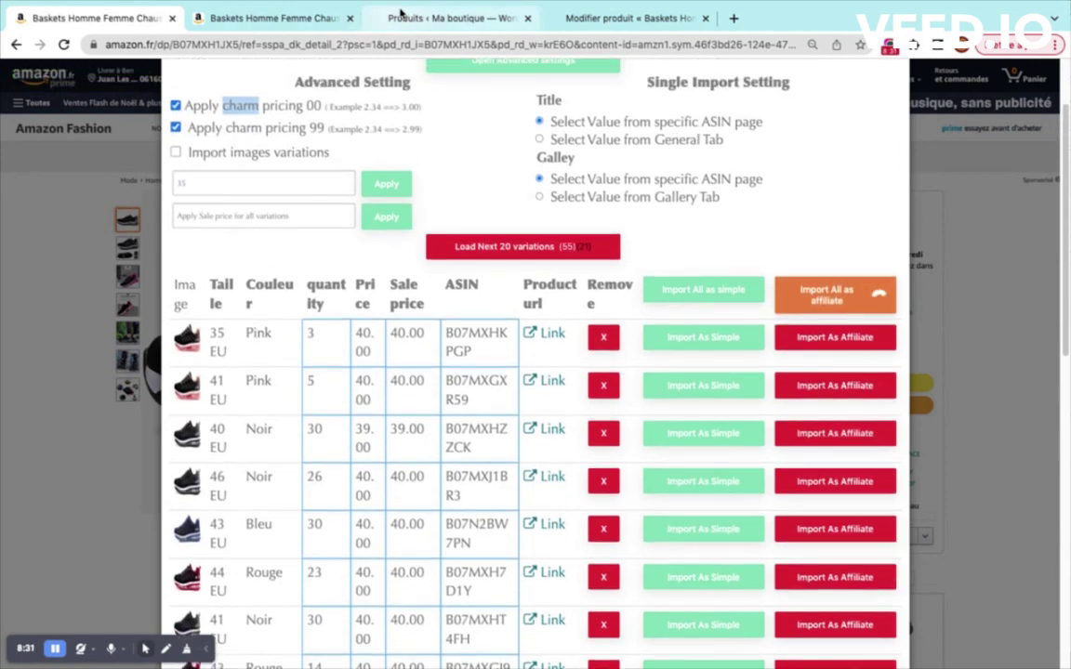
click(437, 17)
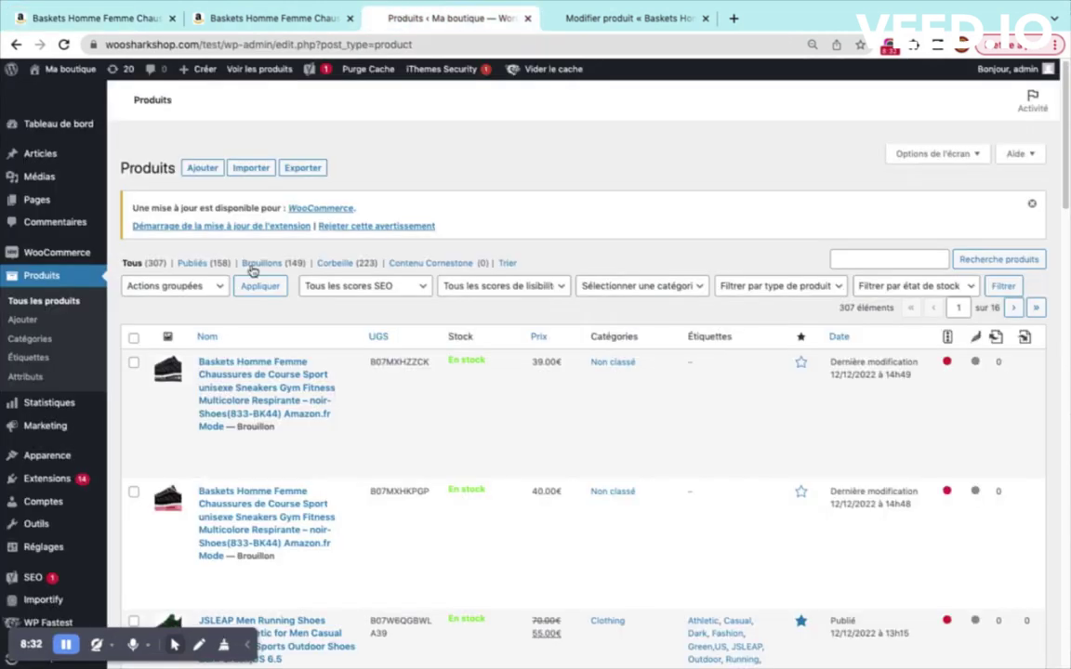
click(98, 18)
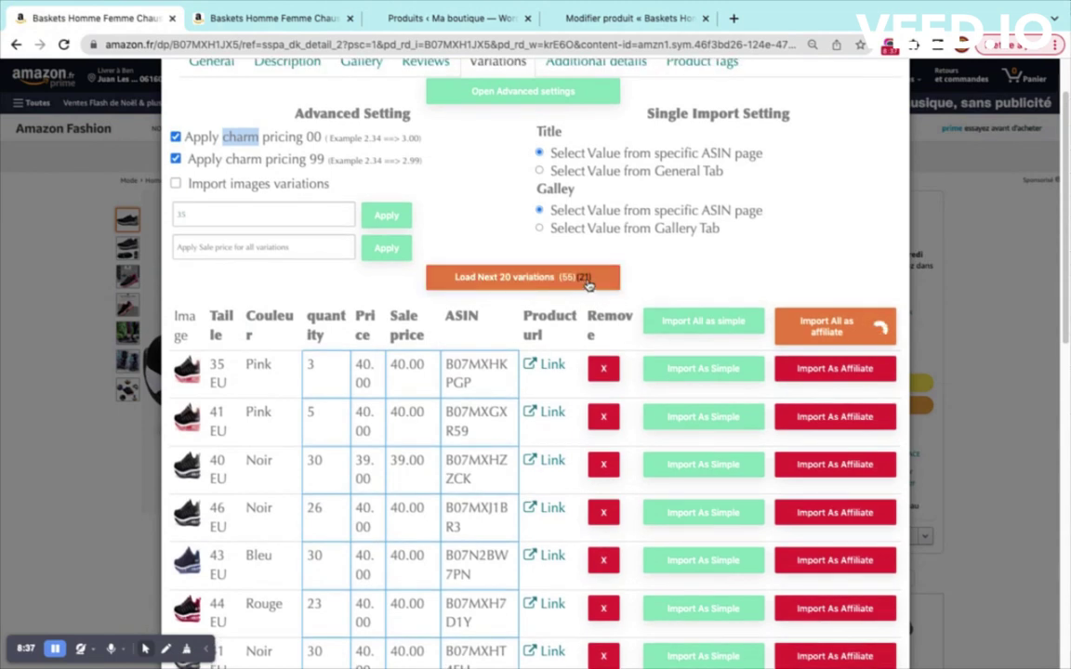
click(415, 18)
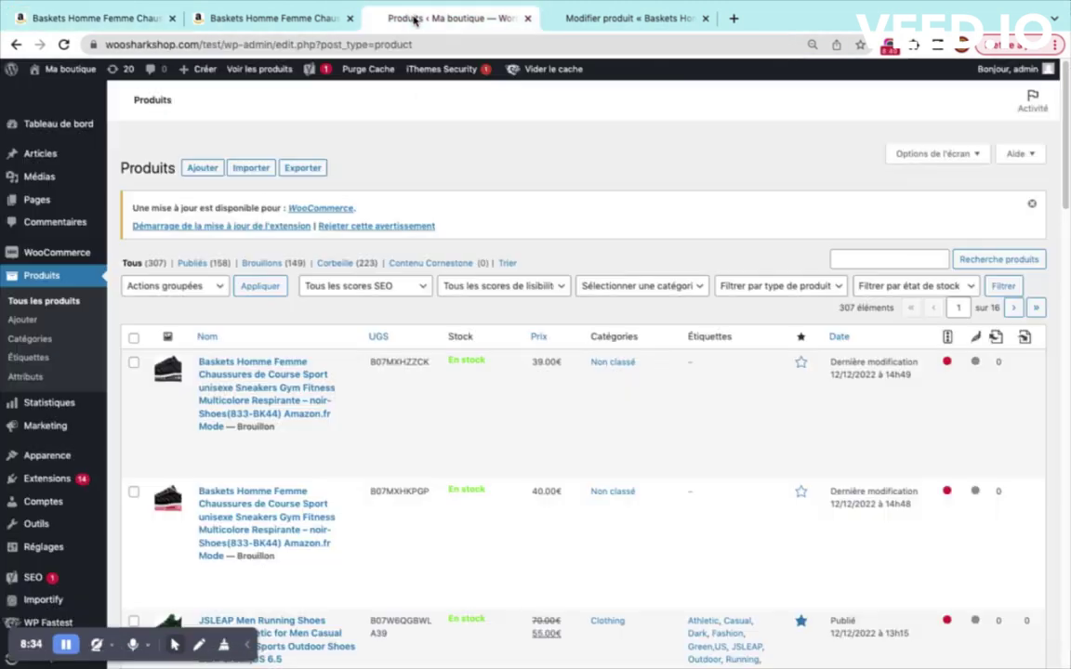
click(120, 20)
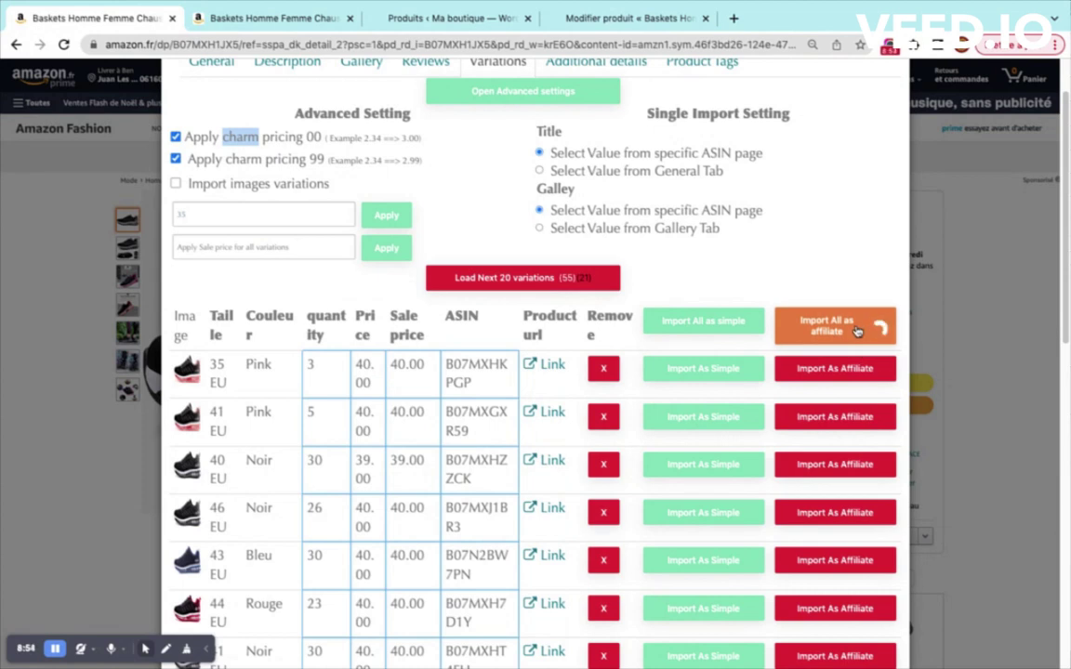
Step: Look over the imported variation list and load the next 20 variations
scroll(787, 450, down, 1)
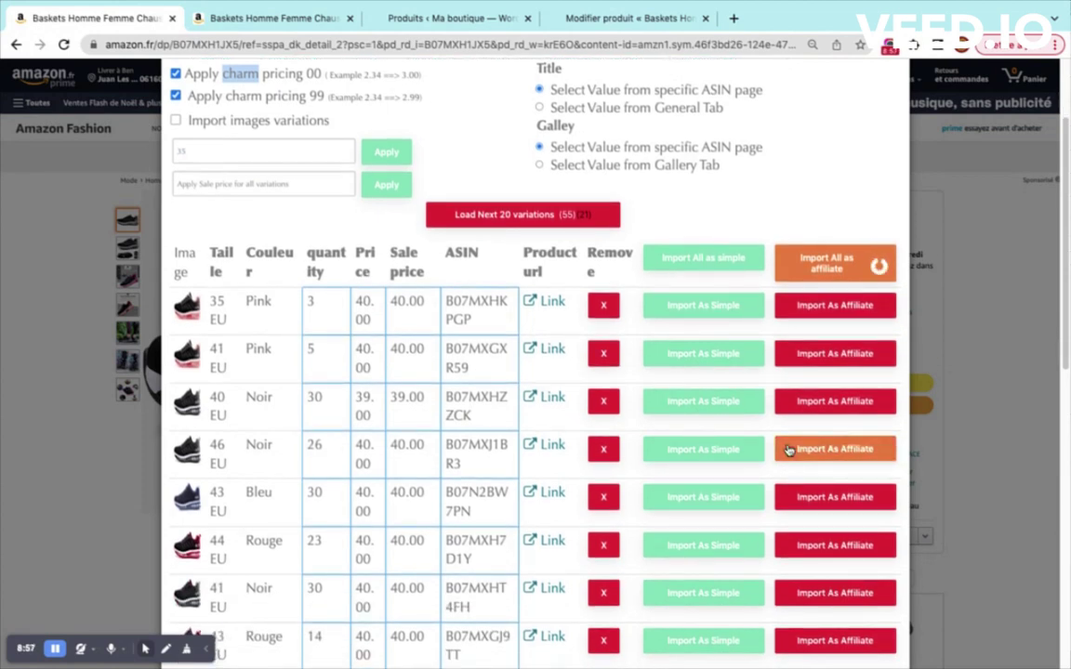
scroll(787, 446, down, 1)
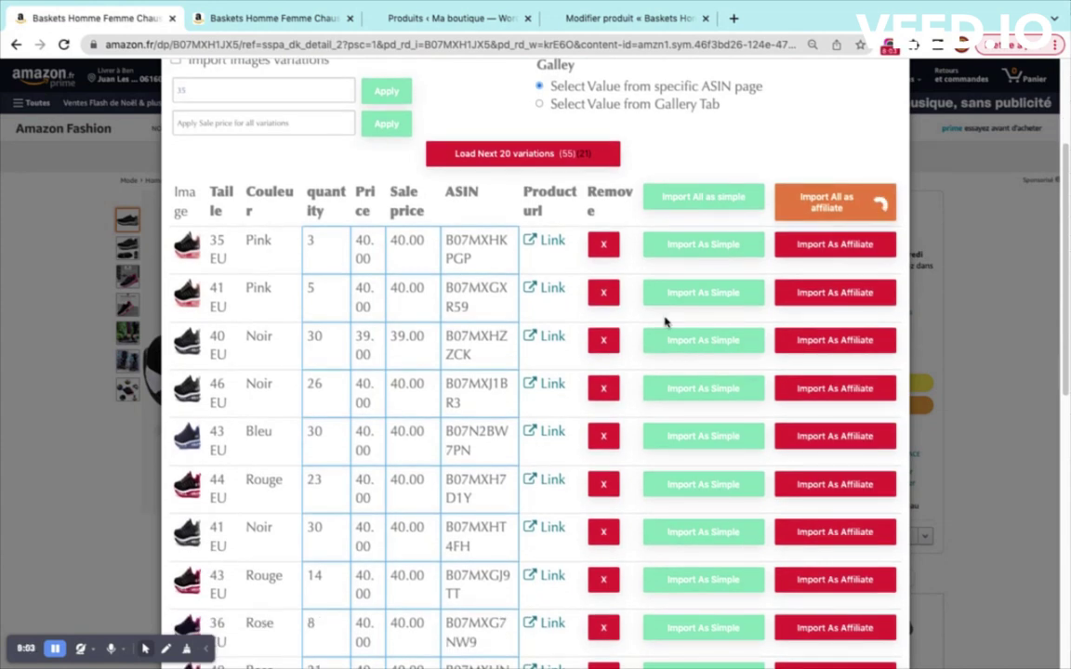
scroll(753, 359, down, 1)
scroll(751, 360, up, 2)
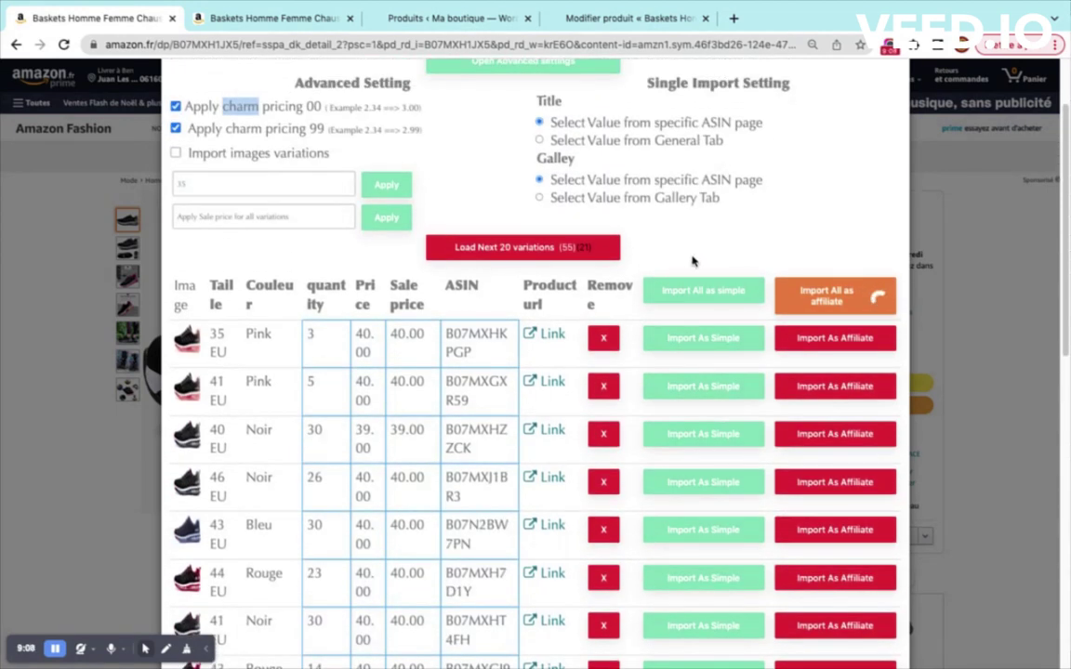
scroll(736, 409, down, 1)
click(735, 418)
scroll(735, 417, down, 1)
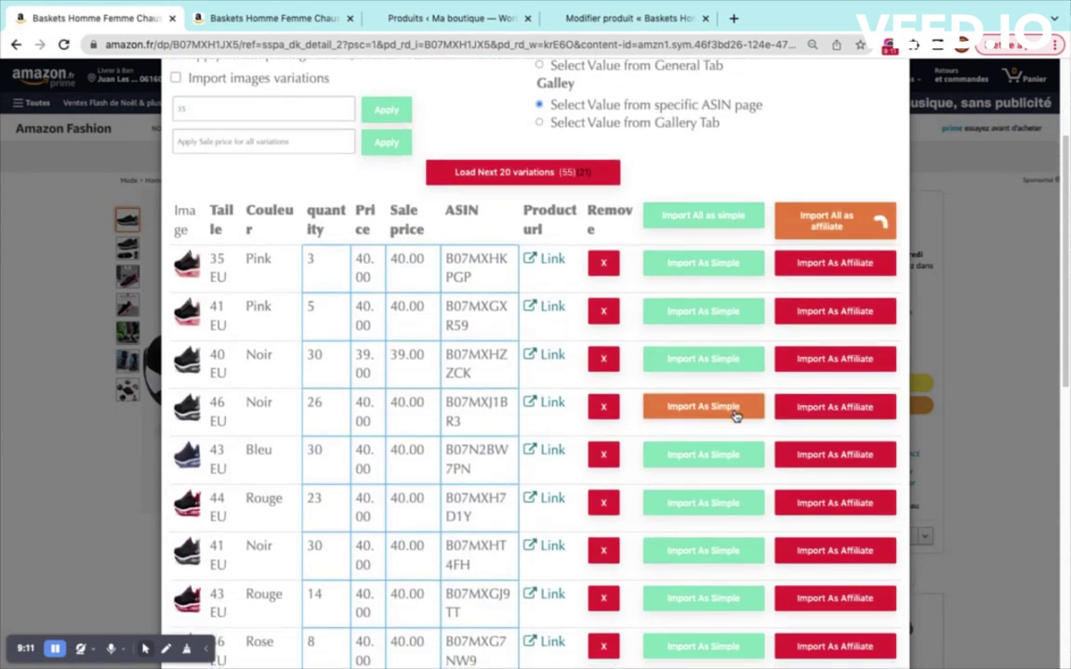
scroll(849, 396, down, 1)
scroll(849, 399, up, 3)
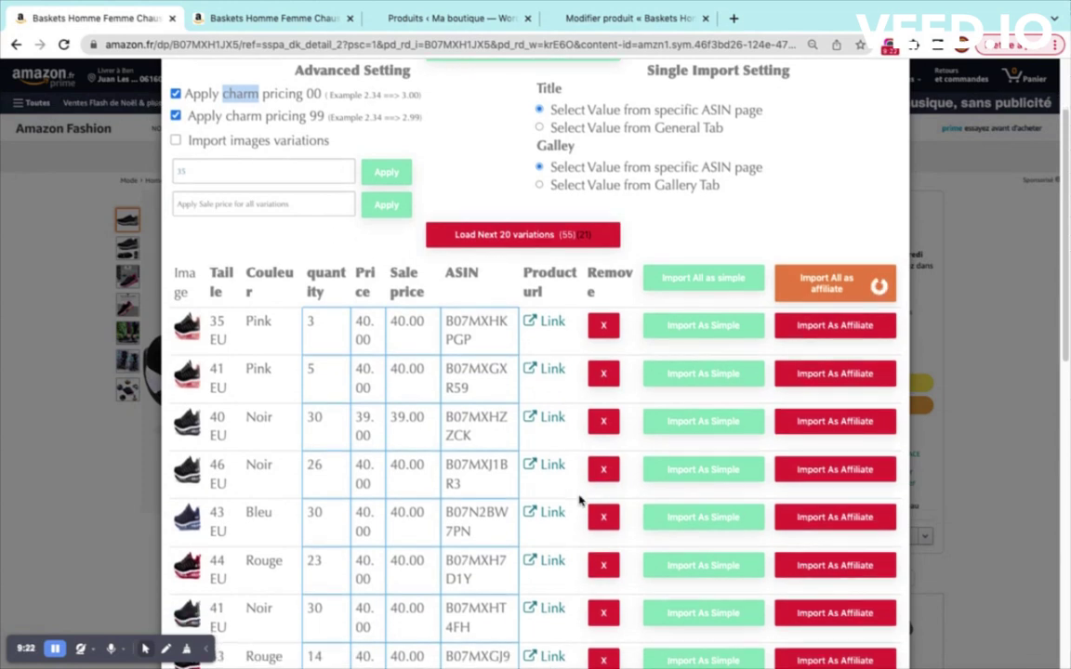
scroll(580, 500, up, 3)
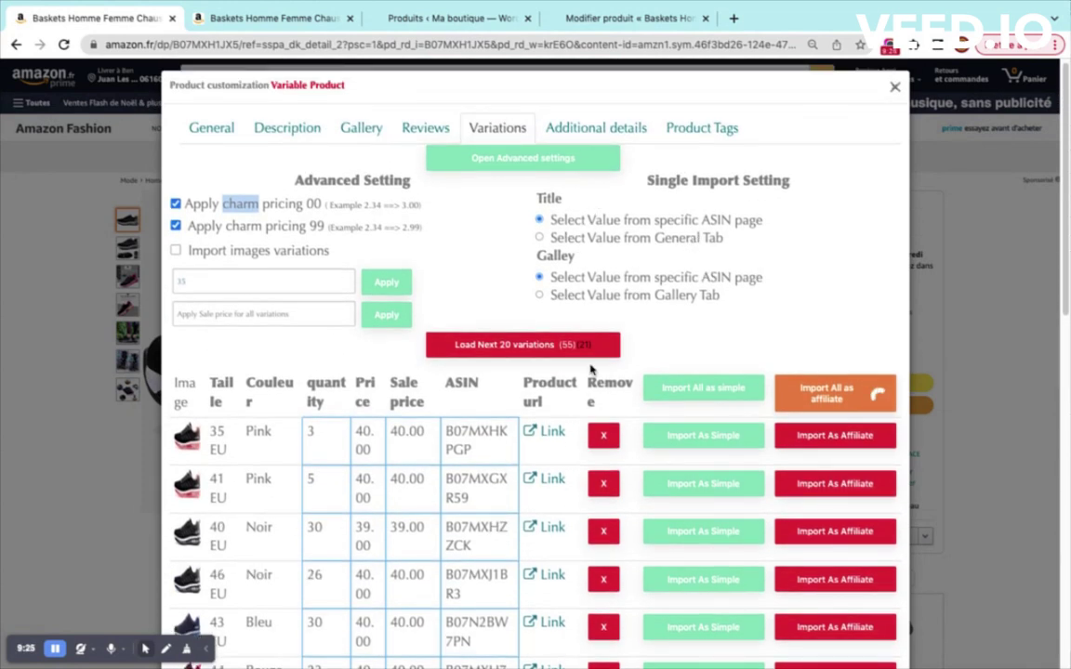
scroll(628, 511, down, 15)
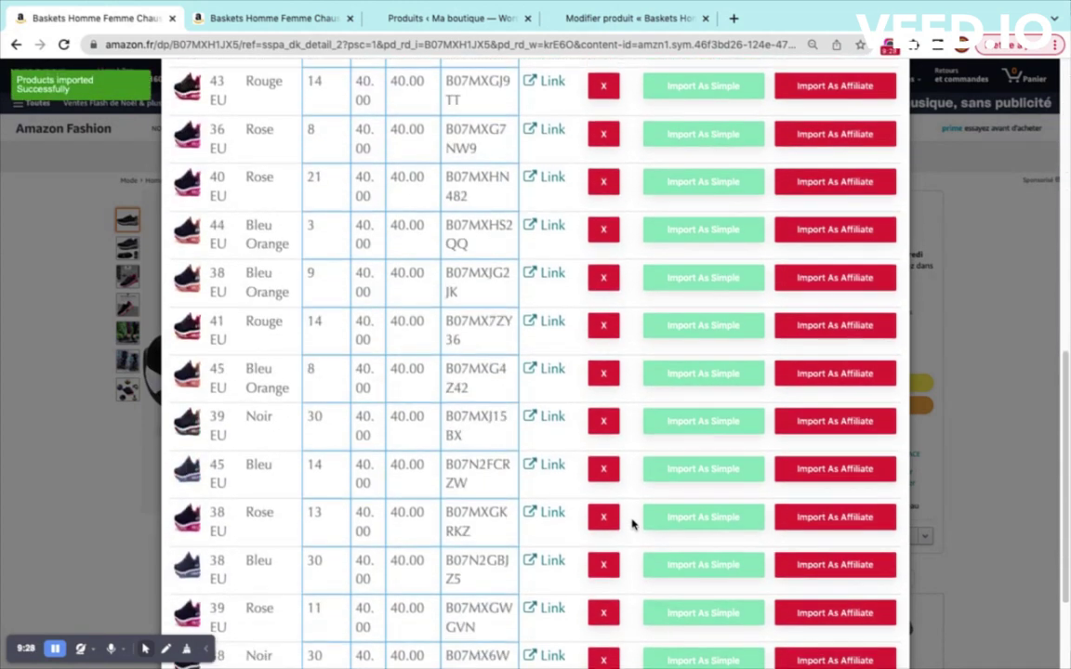
scroll(632, 523, down, 2)
scroll(633, 521, up, 20)
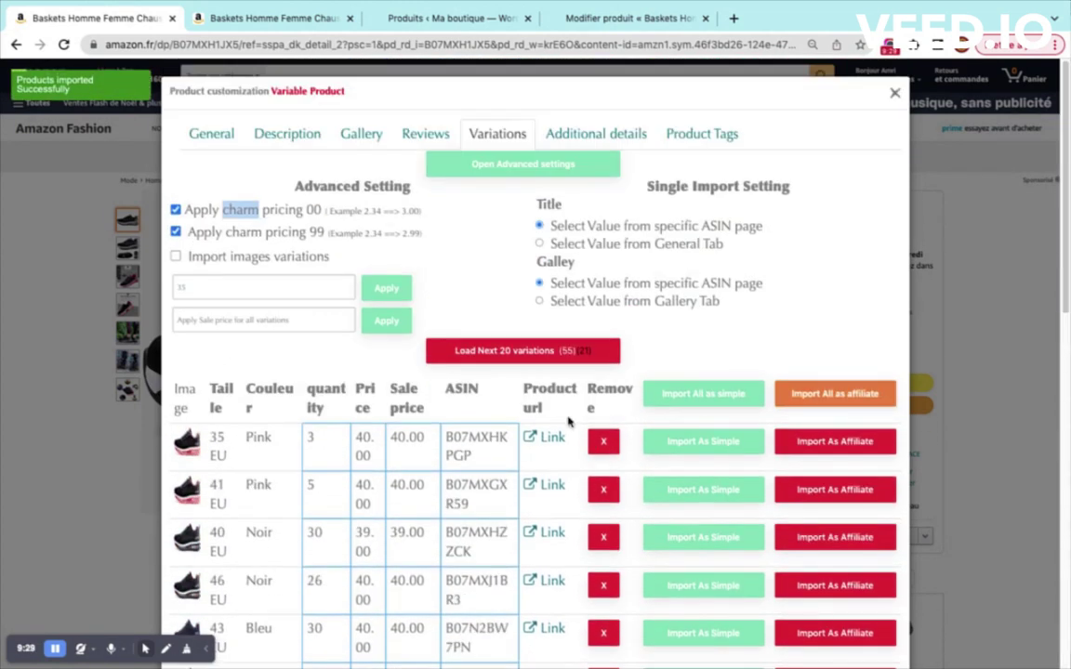
click(554, 355)
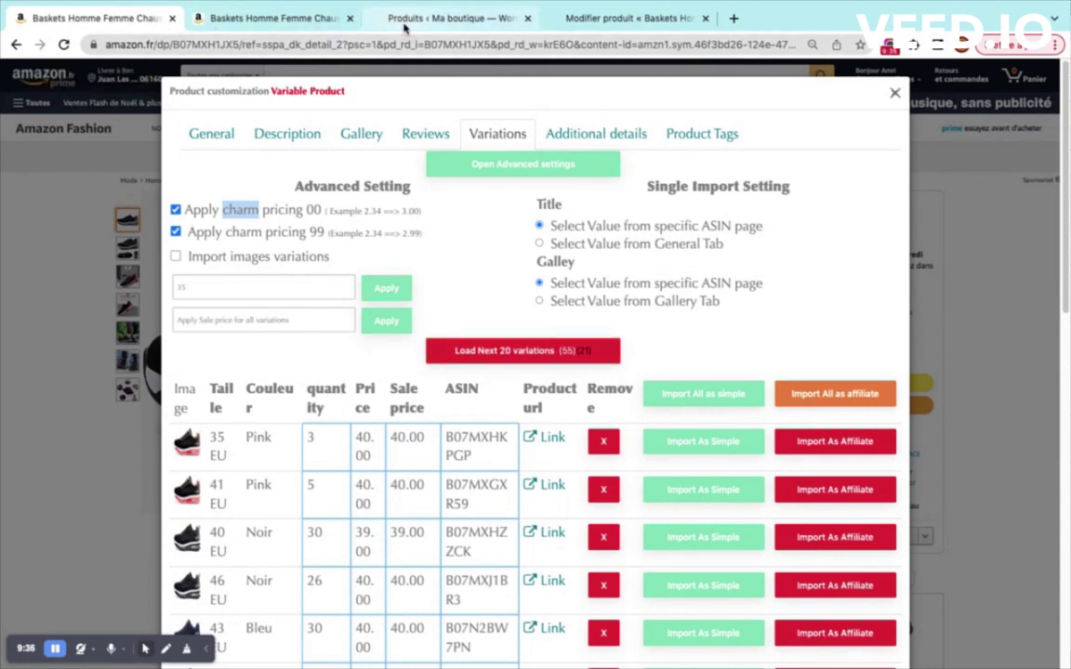
Step: Scroll the WooCommerce Produits list to confirm the imported sneakers are published in Clothing at 40.00€
click(447, 17)
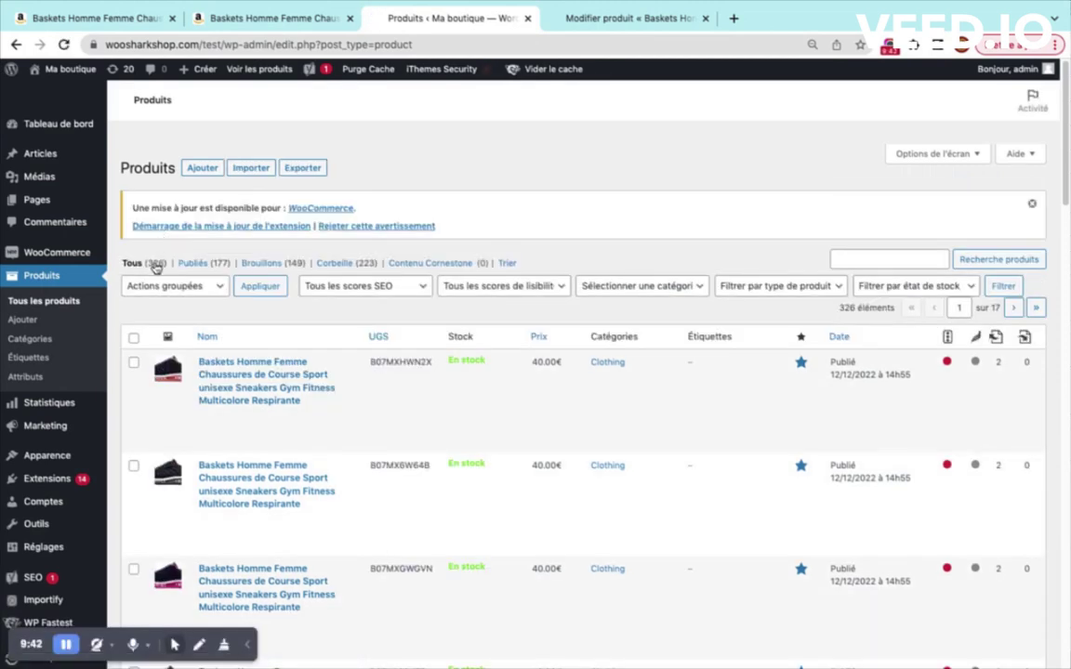
scroll(253, 391, down, 5)
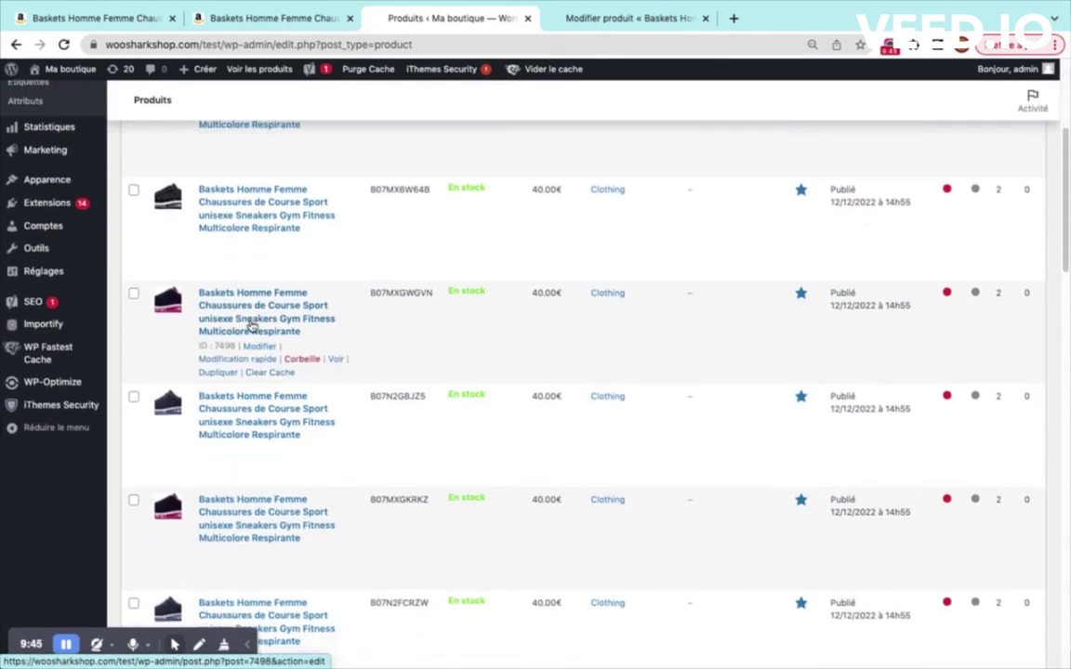
scroll(251, 325, down, 3)
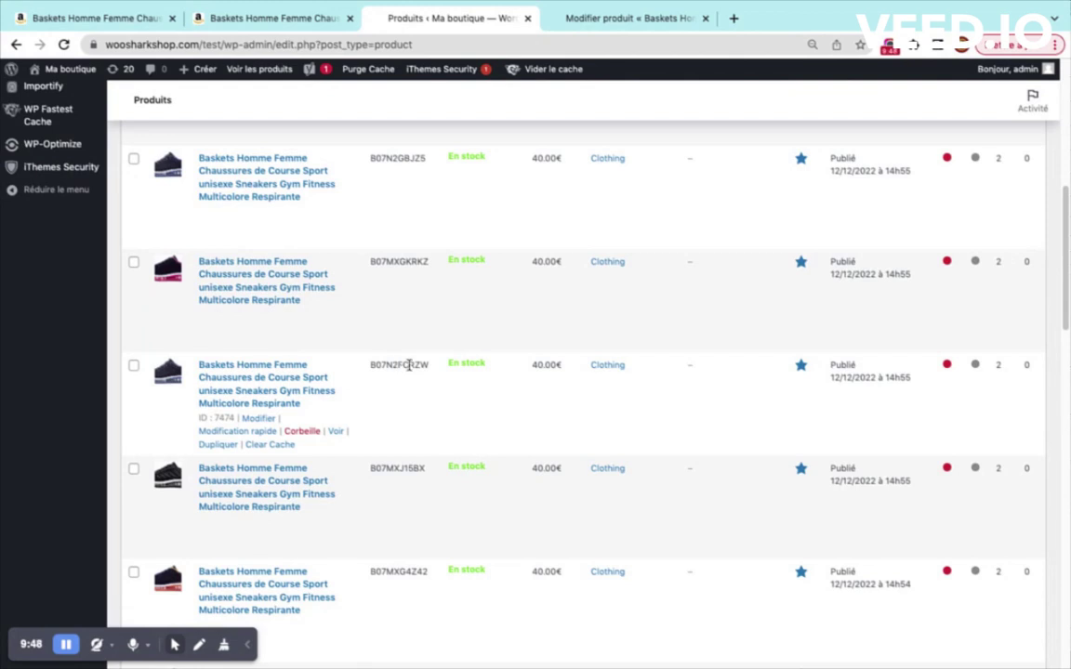
scroll(564, 550, down, 10)
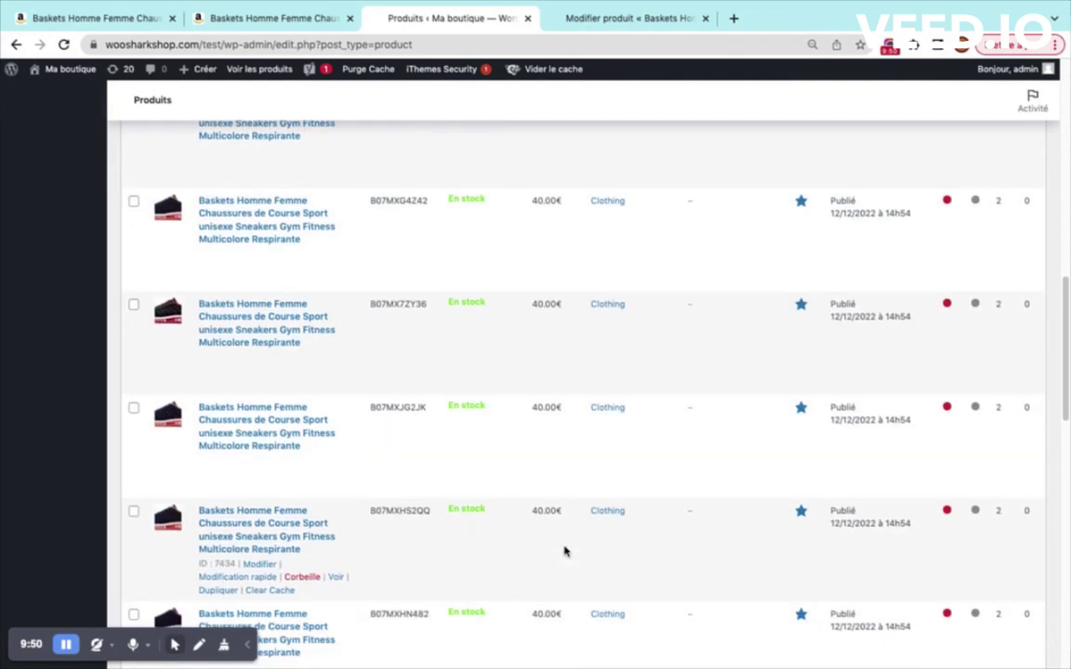
scroll(342, 488, down, 10)
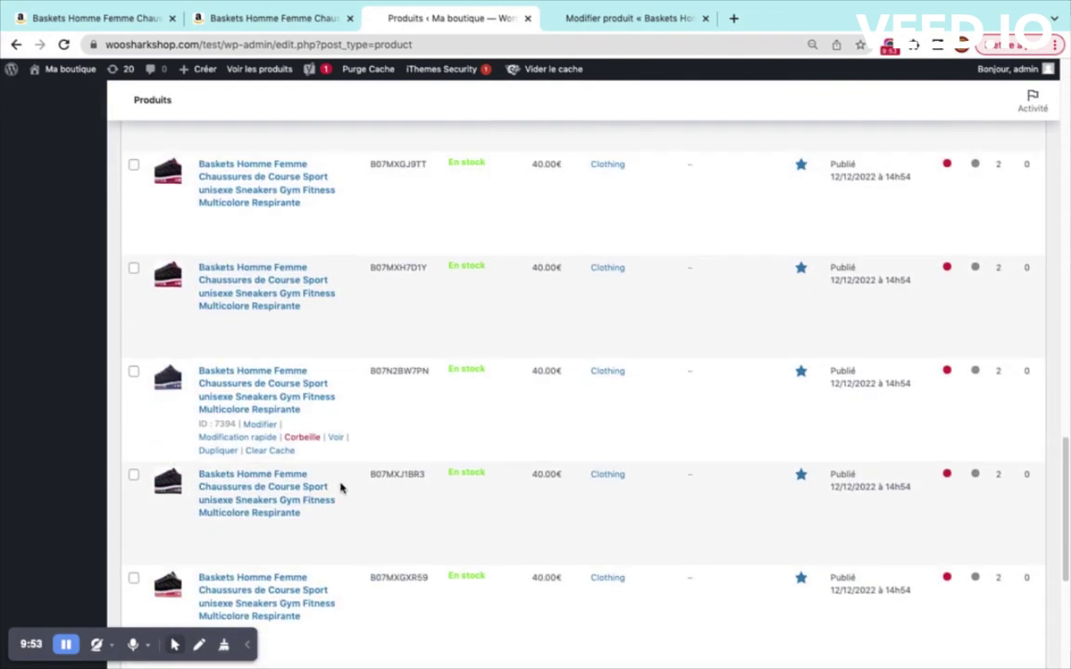
scroll(340, 487, up, 20)
scroll(341, 488, up, 5)
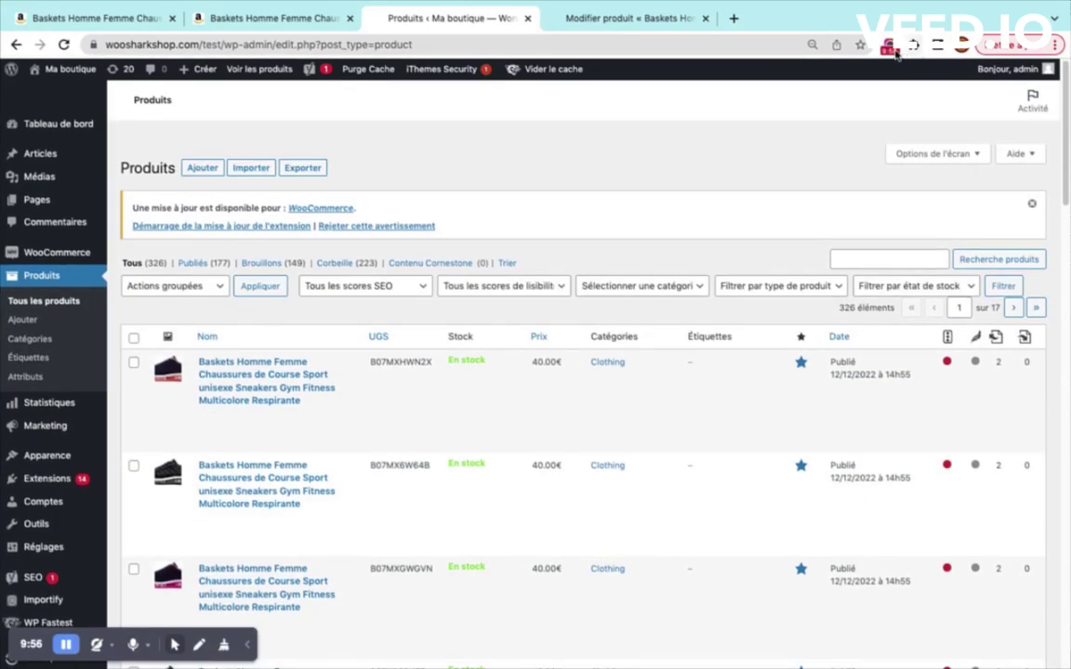